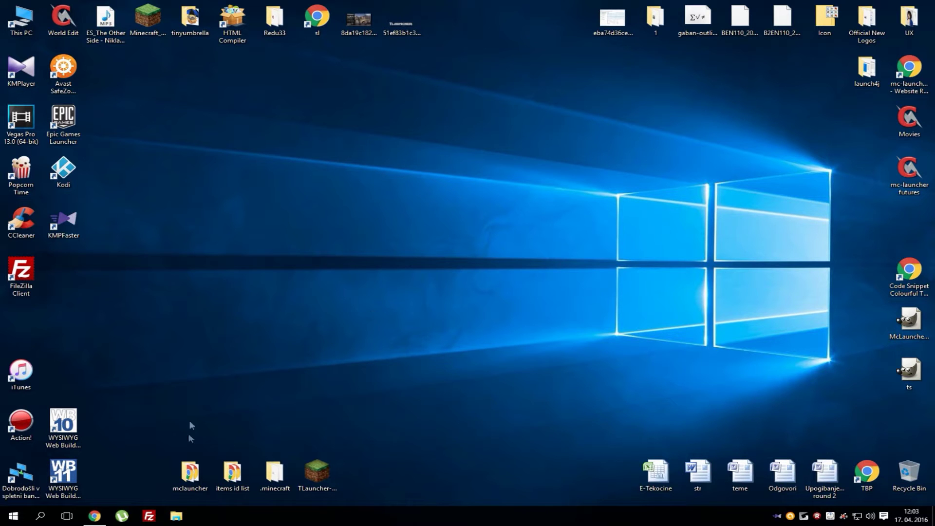
Bring Chrome forward to show the shadersmod.net downloads tab.
click(93, 515)
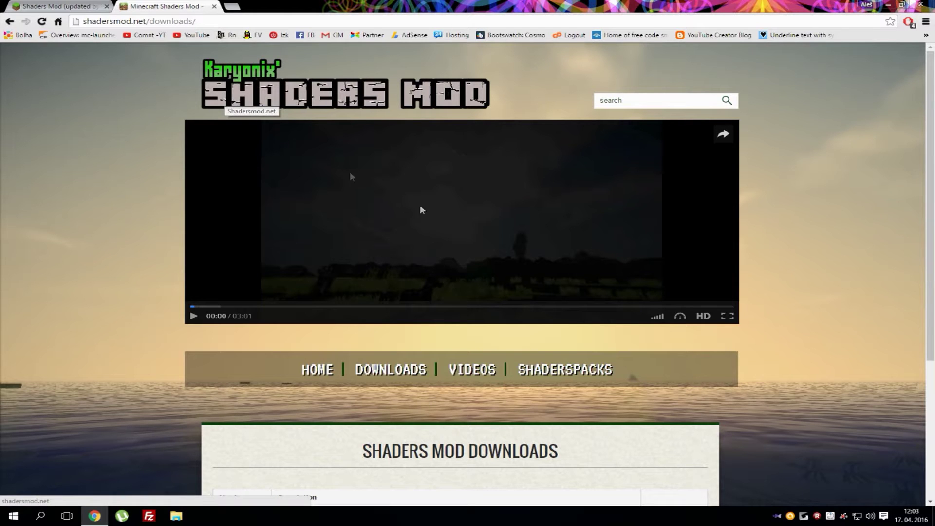
mouse_move(488, 225)
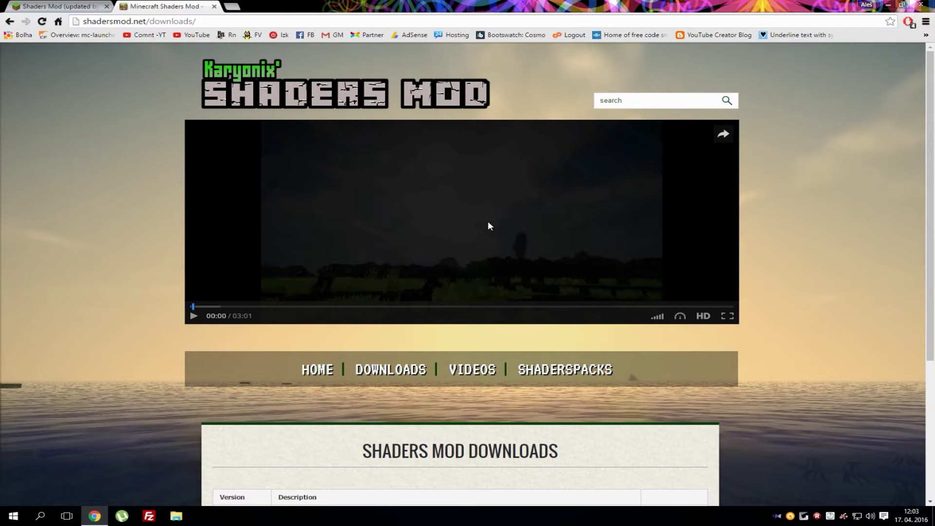
scroll(487, 222, down, 3)
scroll(487, 224, up, 3)
scroll(431, 248, down, 2)
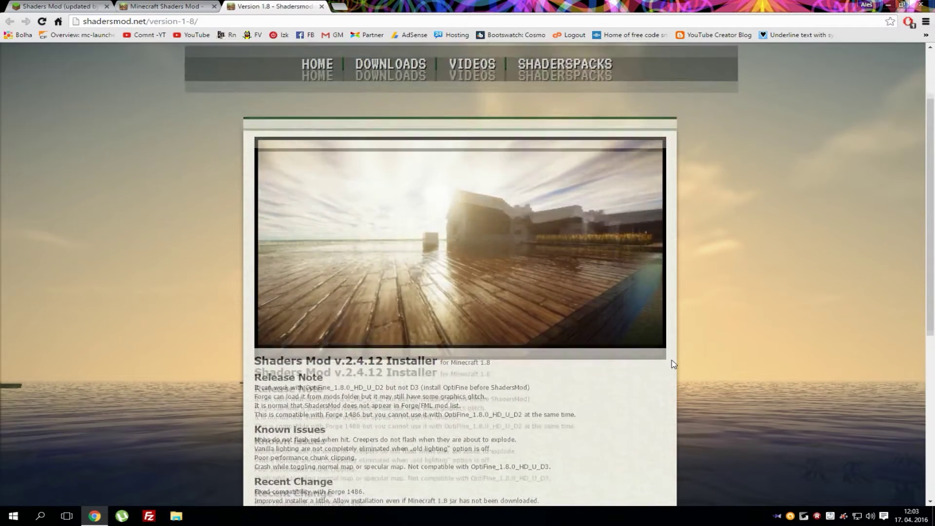
scroll(674, 363, down, 3)
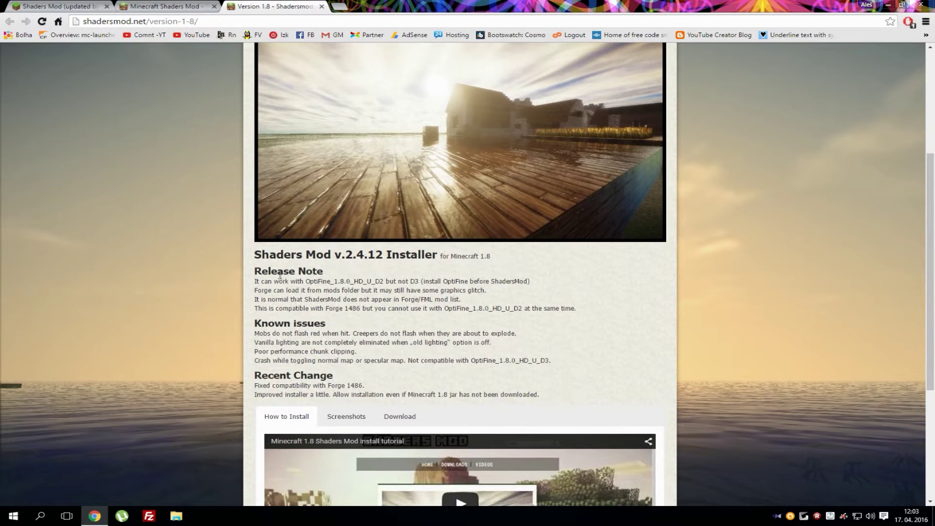
scroll(384, 332, down, 2)
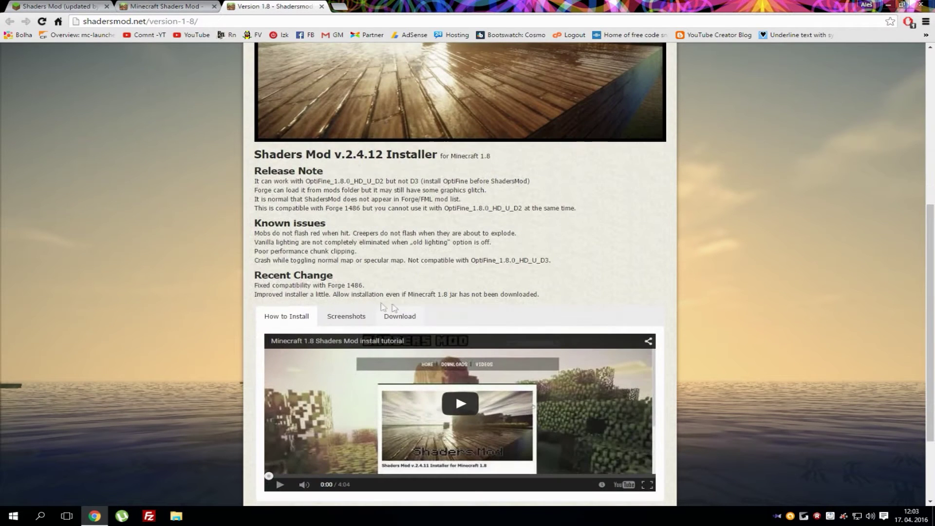
Reveal the ShadersMod v2.4.12 installer download link on the Minecraft 1.8 page.
click(399, 317)
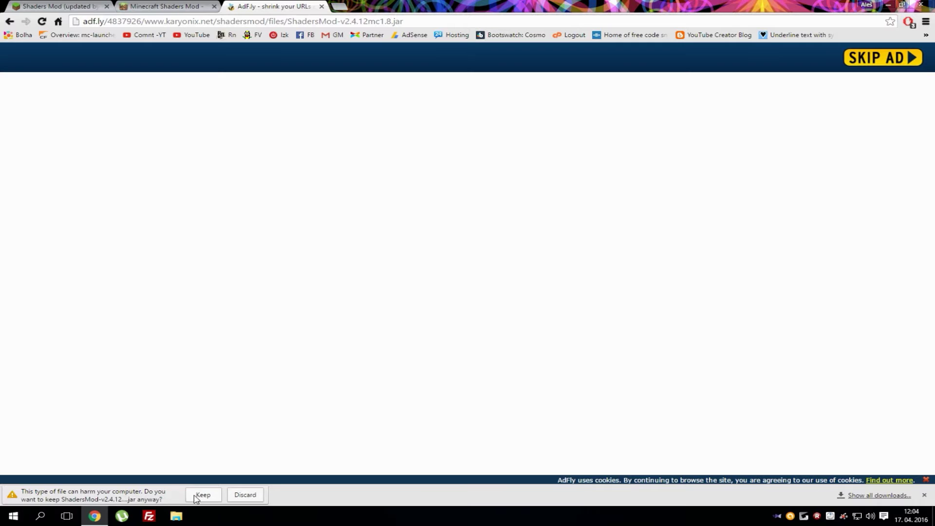
Keep the ShadersMod 2.4.12 jar despite Chrome's harmful-file warning, then launch it.
click(196, 498)
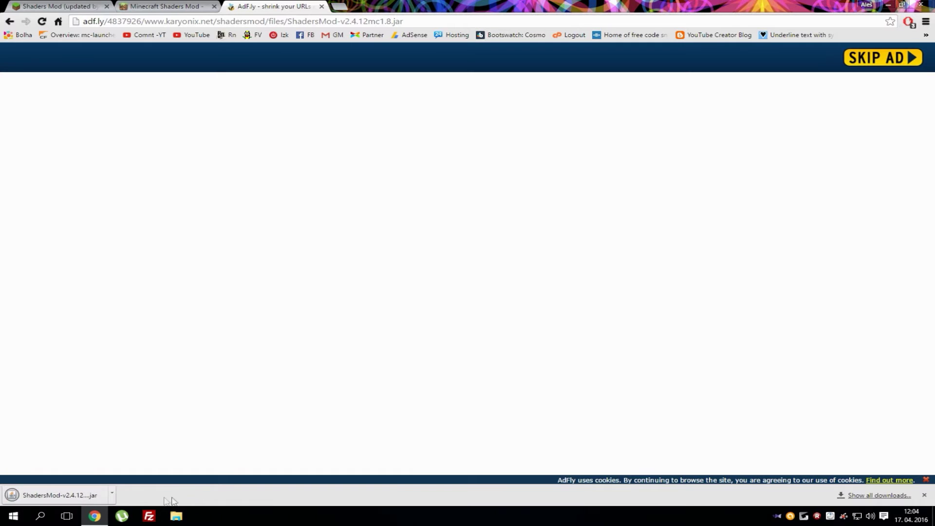
click(76, 497)
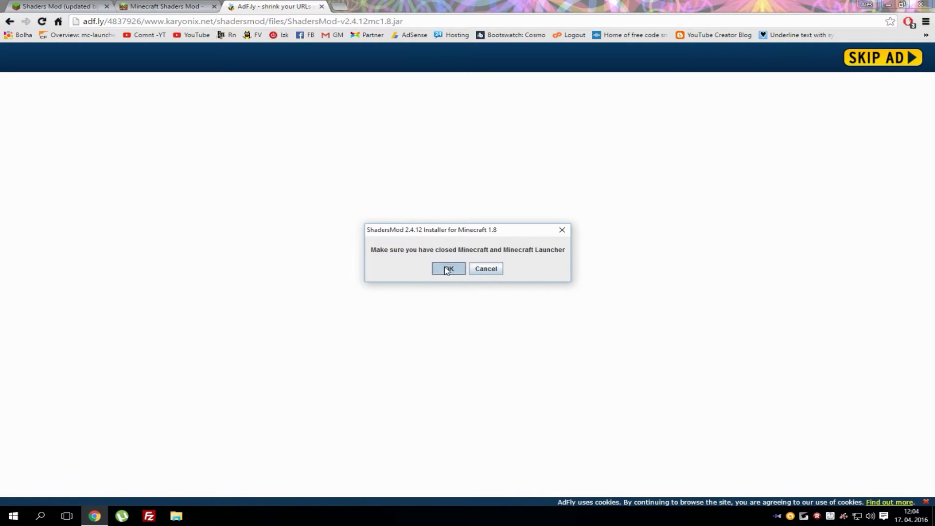
Confirm Minecraft is closed and install ShadersMod on base version 1.8.
click(447, 269)
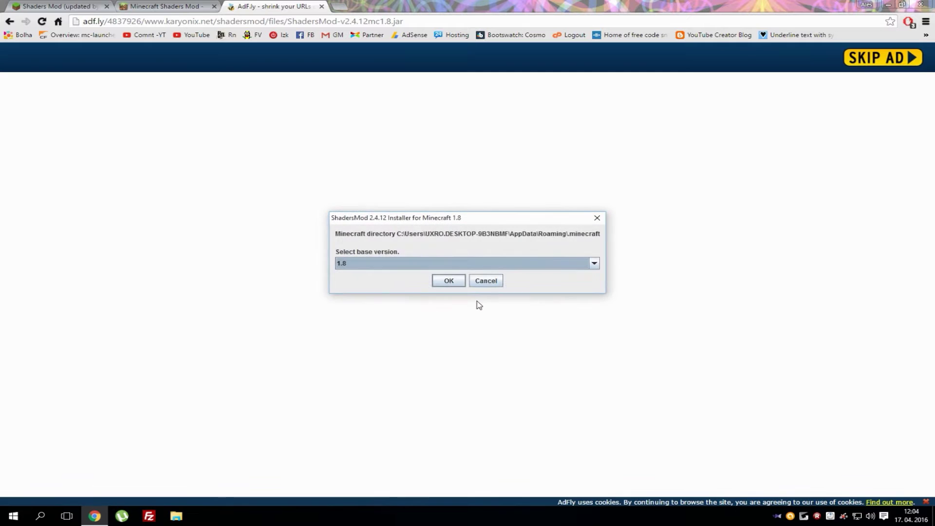
click(432, 262)
click(372, 278)
click(455, 282)
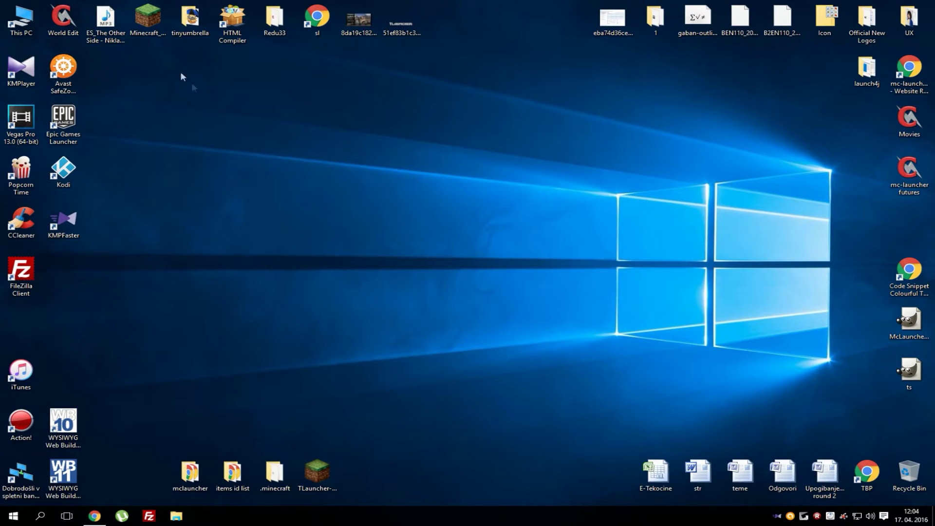
Open the Minecraft launcher and select the UXRO profile.
double_click(148, 29)
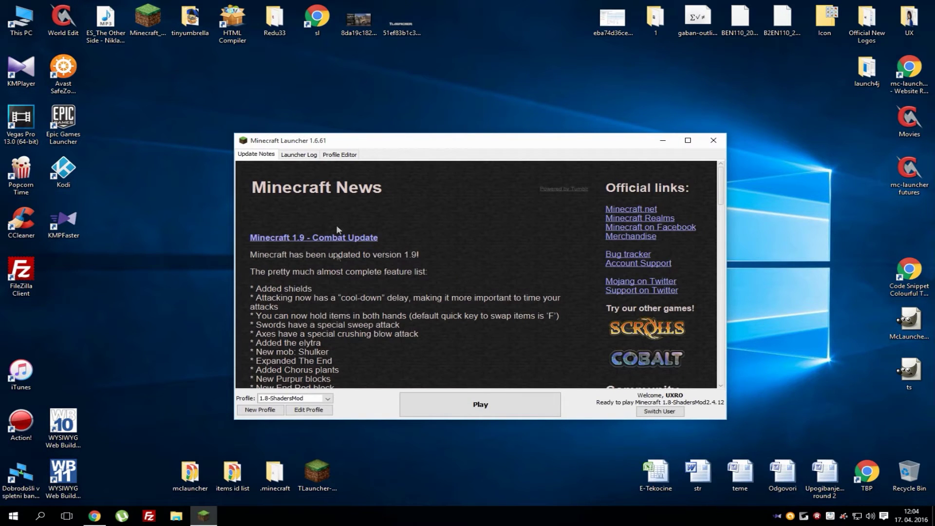
click(291, 399)
click(284, 405)
click(293, 399)
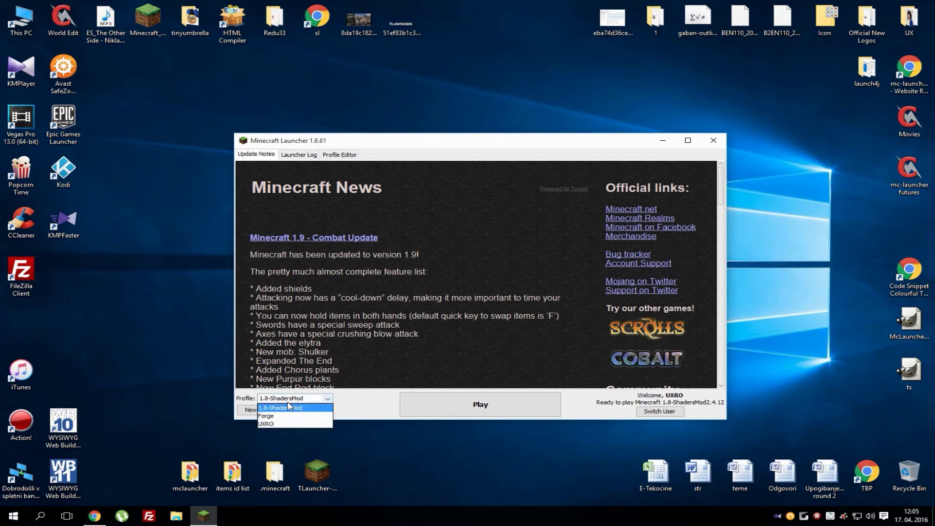
click(276, 427)
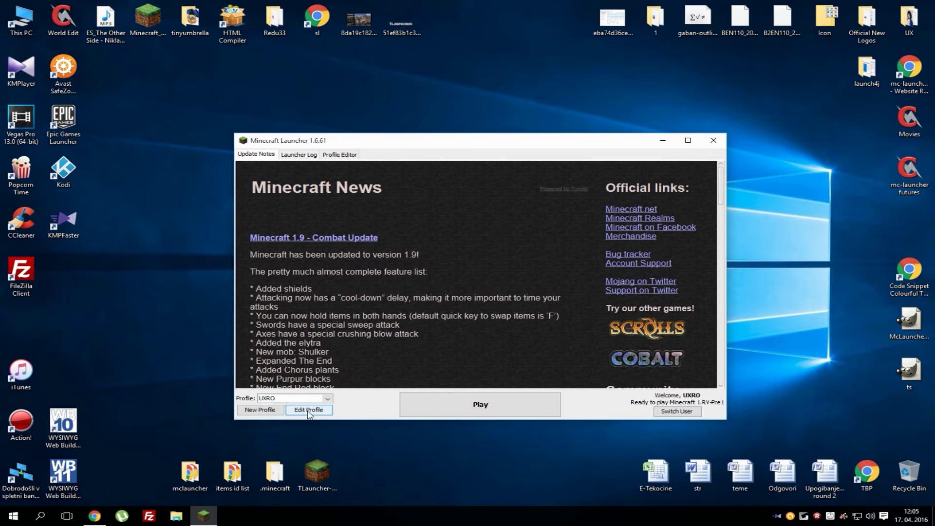
Set UXRO to release 1.8-ShadersMod2.4.12, save the profile, and launch the game.
click(308, 410)
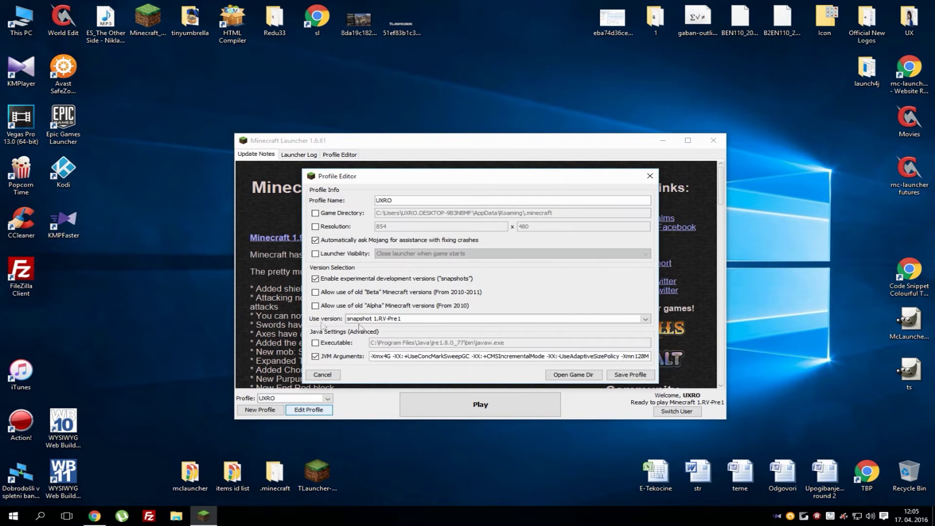
click(390, 320)
scroll(406, 336, down, 3)
scroll(411, 339, down, 3)
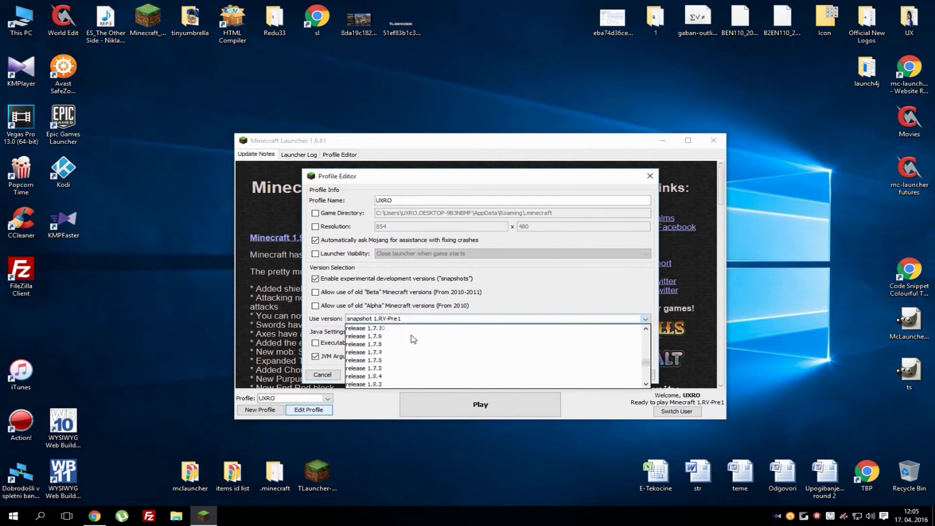
scroll(412, 339, down, 3)
scroll(410, 340, up, 4)
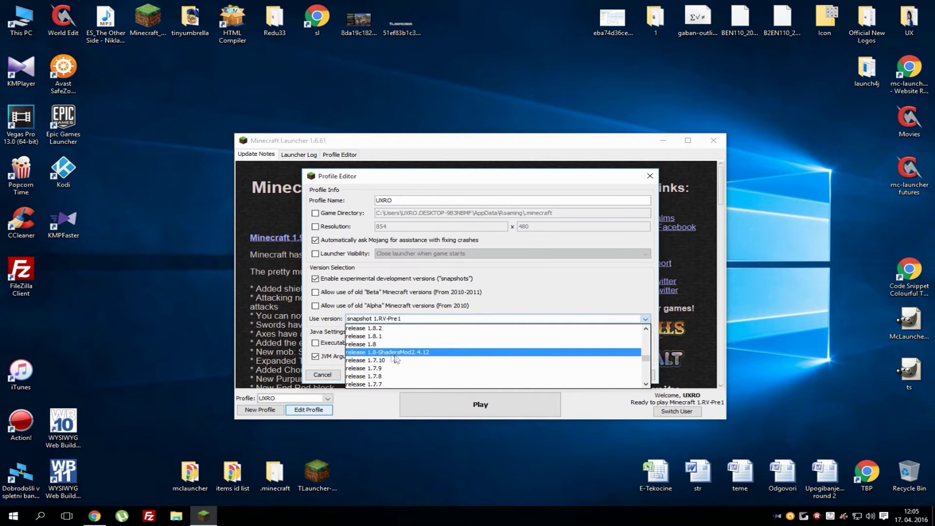
scroll(390, 359, down, 5)
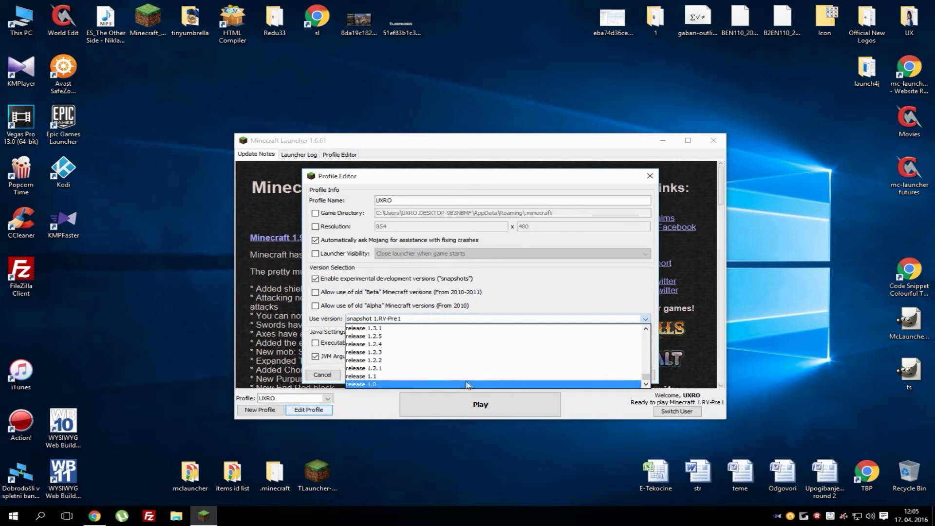
scroll(453, 388, up, 2)
scroll(445, 379, up, 2)
scroll(427, 376, up, 2)
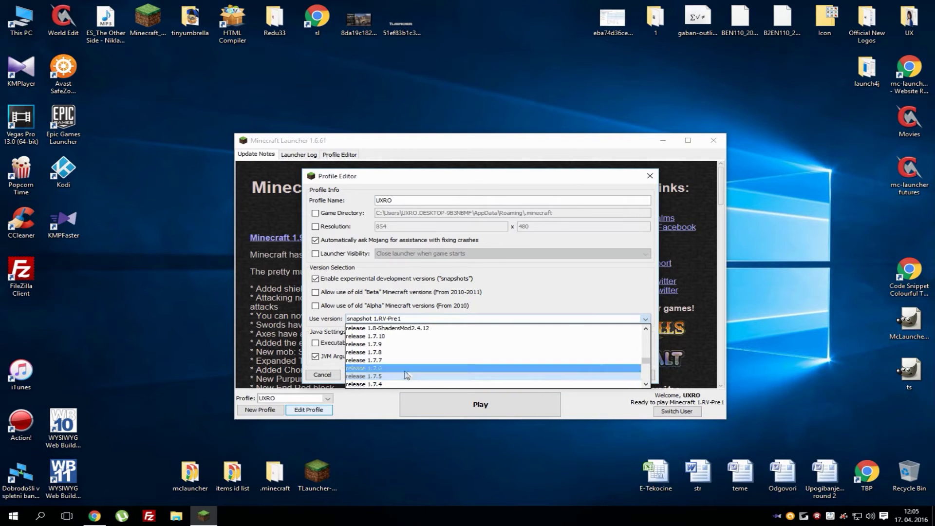
scroll(409, 365, up, 2)
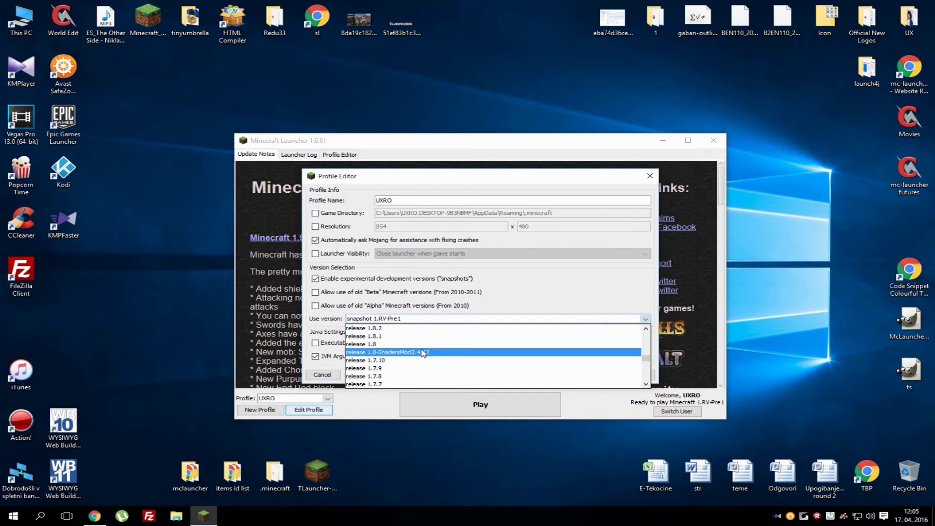
click(422, 354)
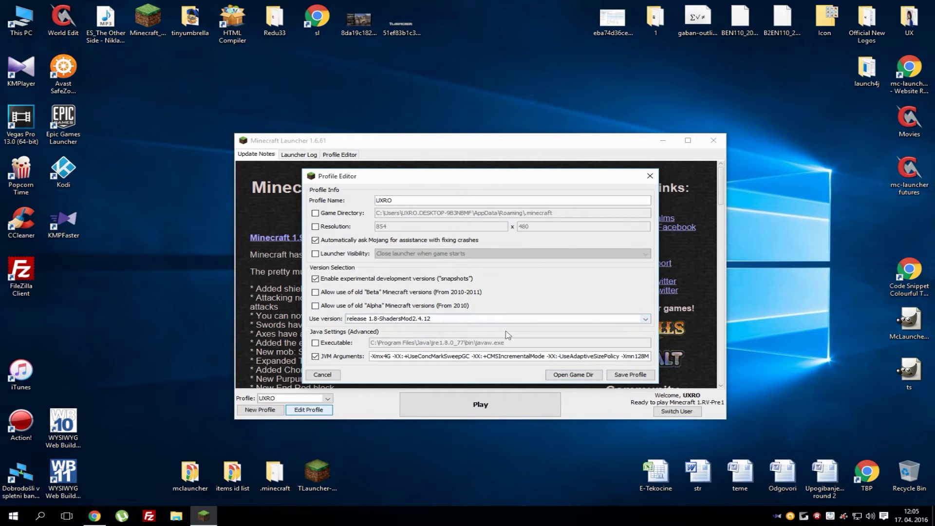
click(630, 375)
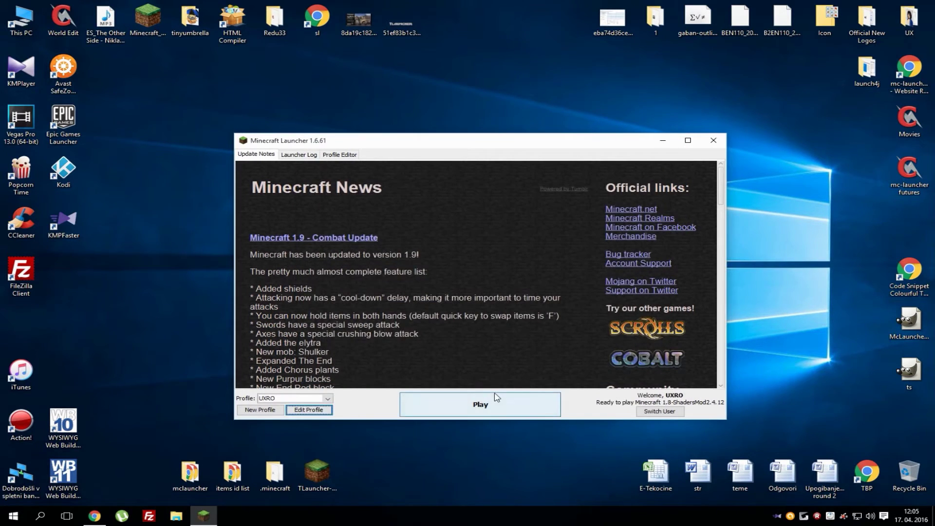
click(486, 413)
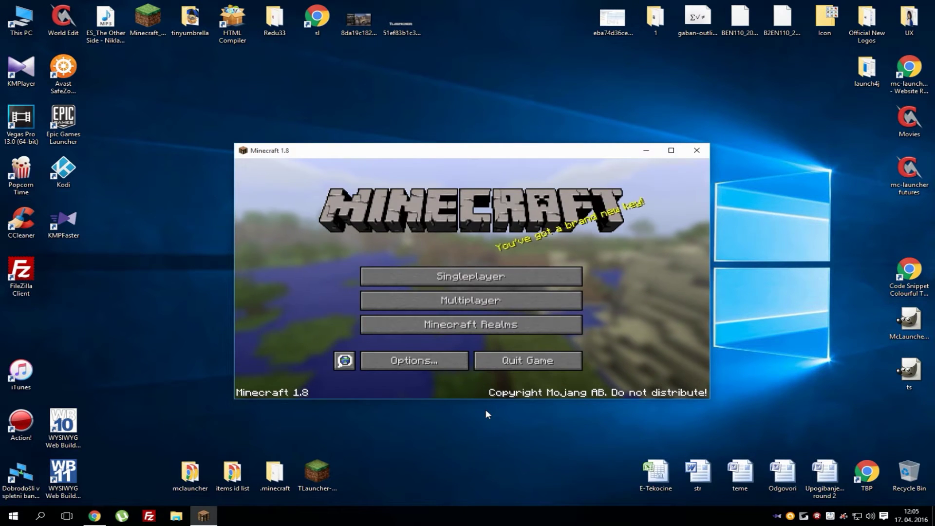
Maximize the Minecraft window and set the interface scale to Normal in Video Settings.
click(441, 367)
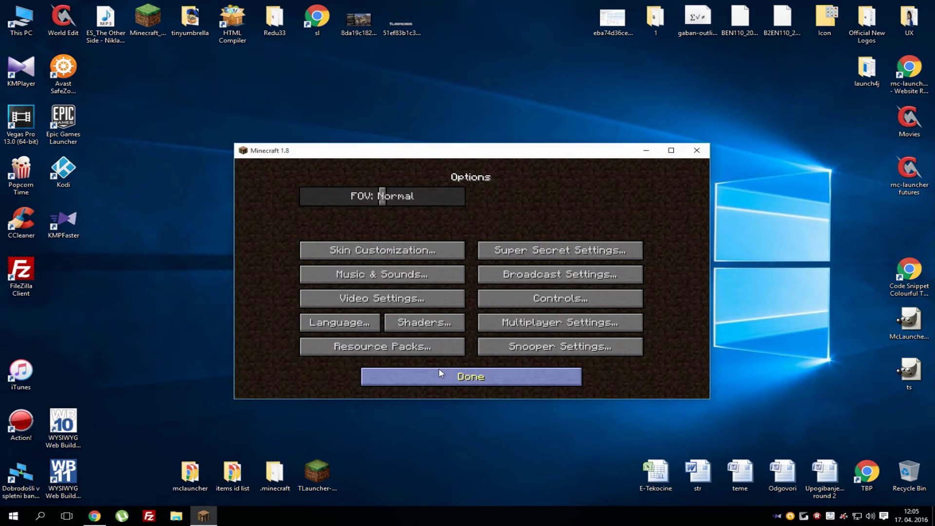
double_click(490, 151)
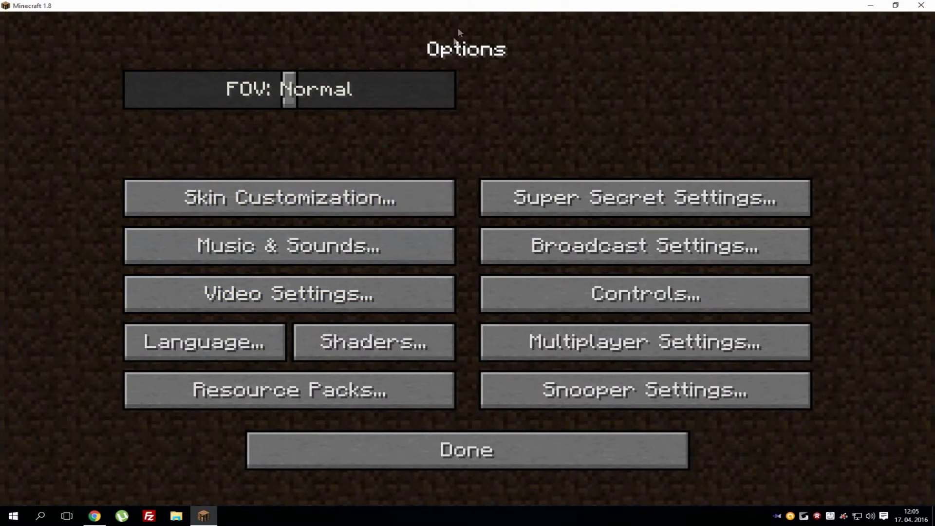
click(352, 285)
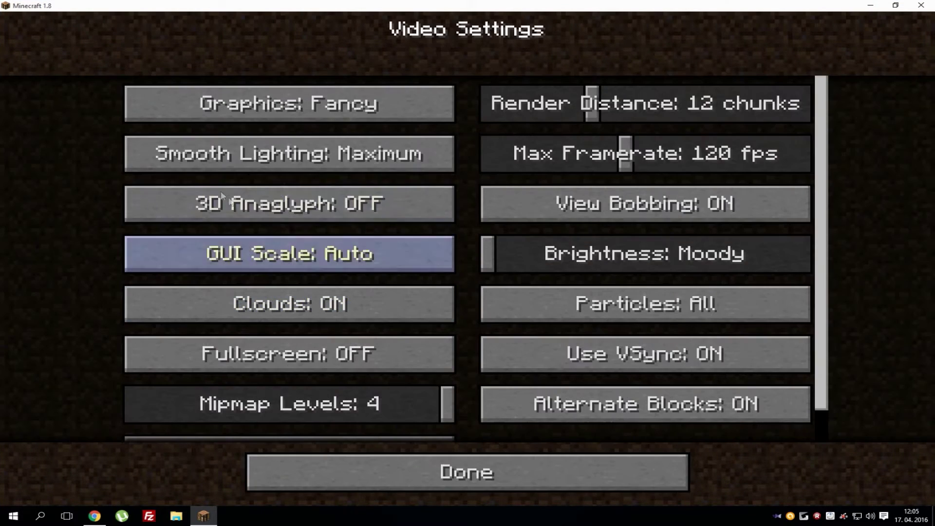
click(315, 256)
click(434, 74)
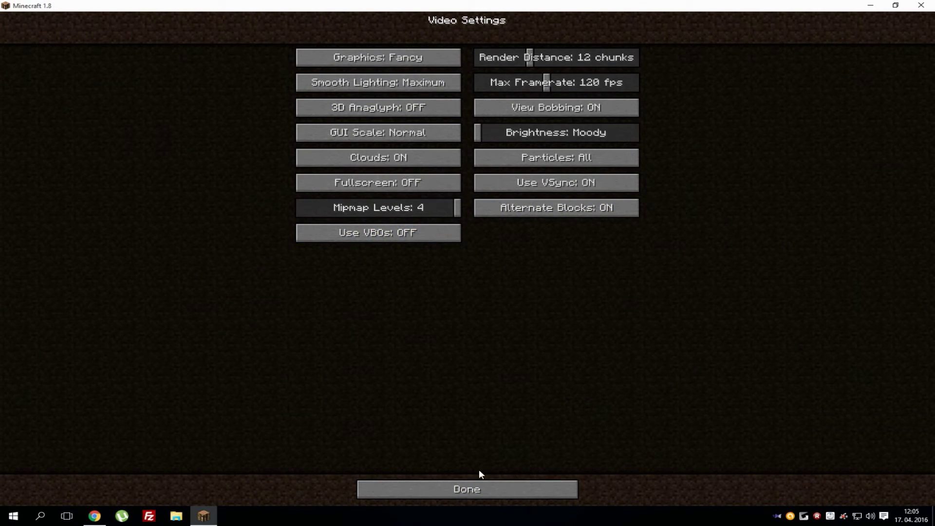
click(480, 486)
Set the Music volume to OFF under Music & Sounds.
click(376, 169)
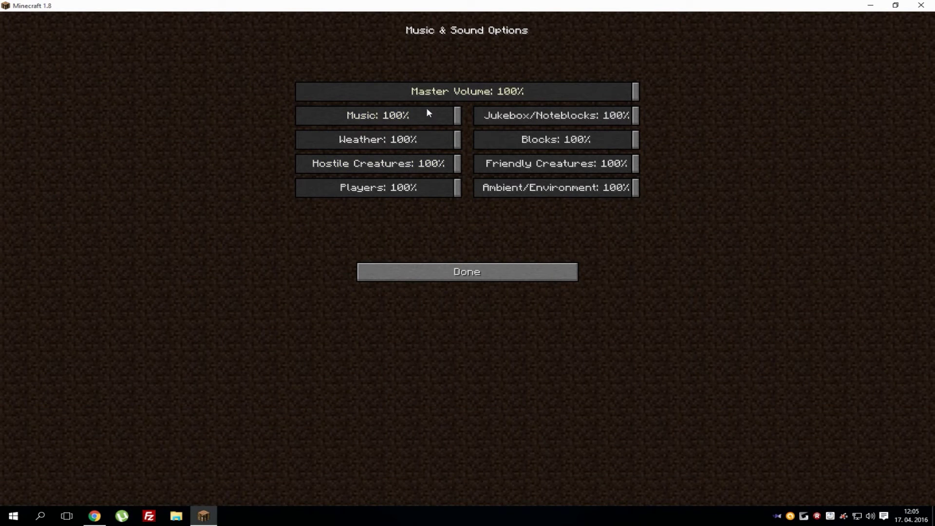
drag(429, 113, 221, 126)
click(470, 269)
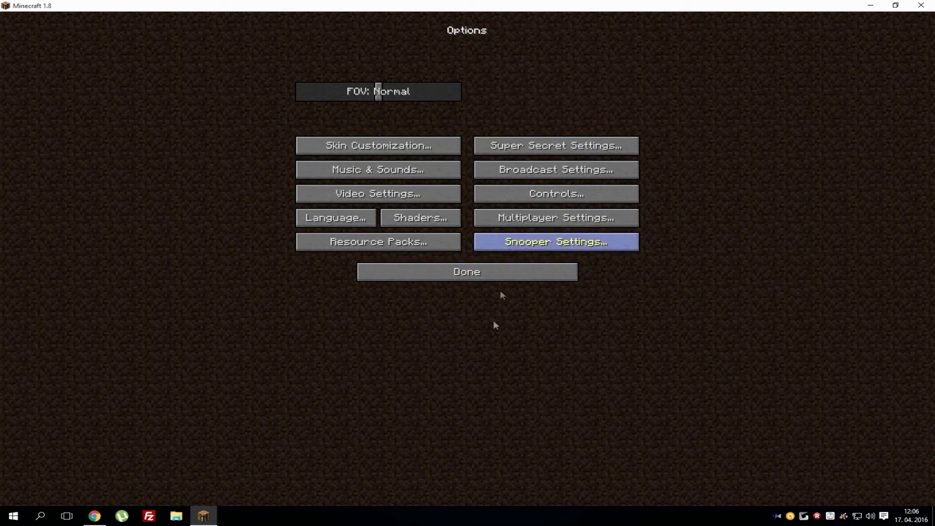
click(413, 221)
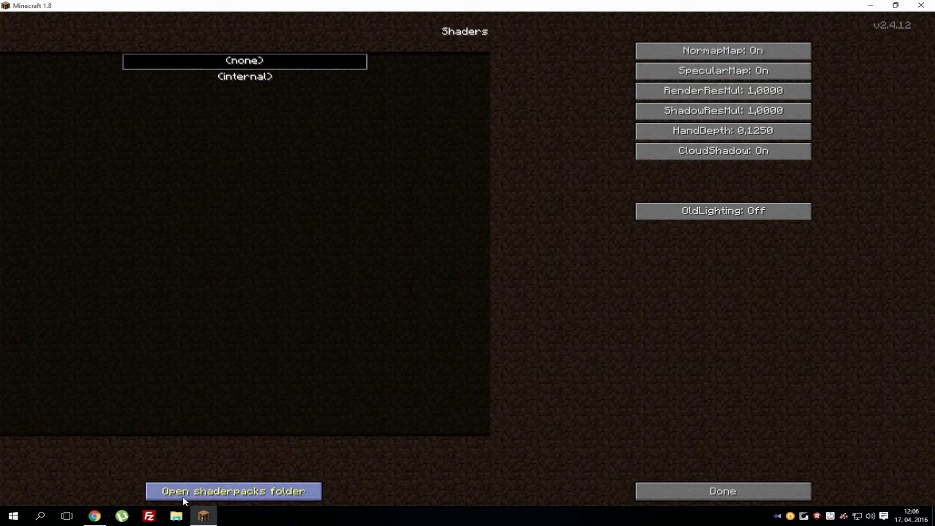
Open the empty shaderpacks folder, move its window aside, and show the Shaders Mod forum thread.
click(277, 494)
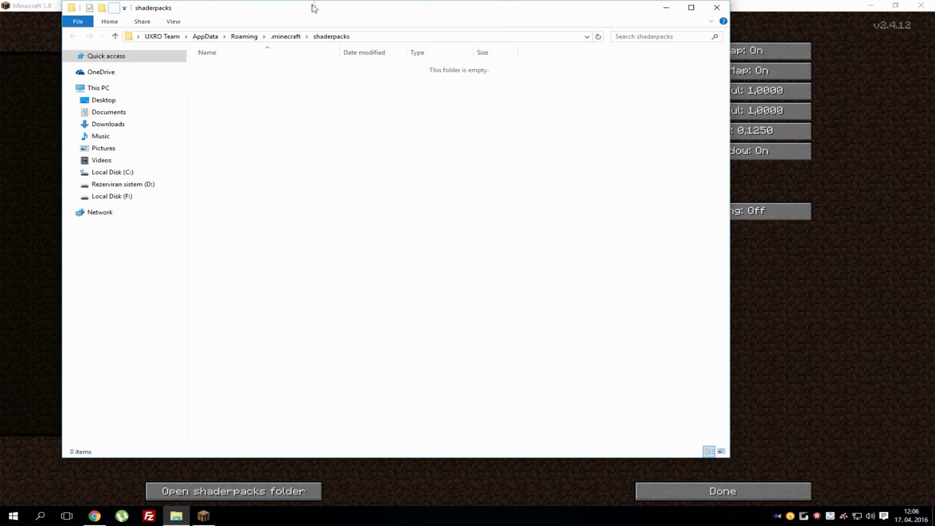
mouse_move(314, 6)
mouse_down()
mouse_move(480, 66)
mouse_move(456, 34)
mouse_up()
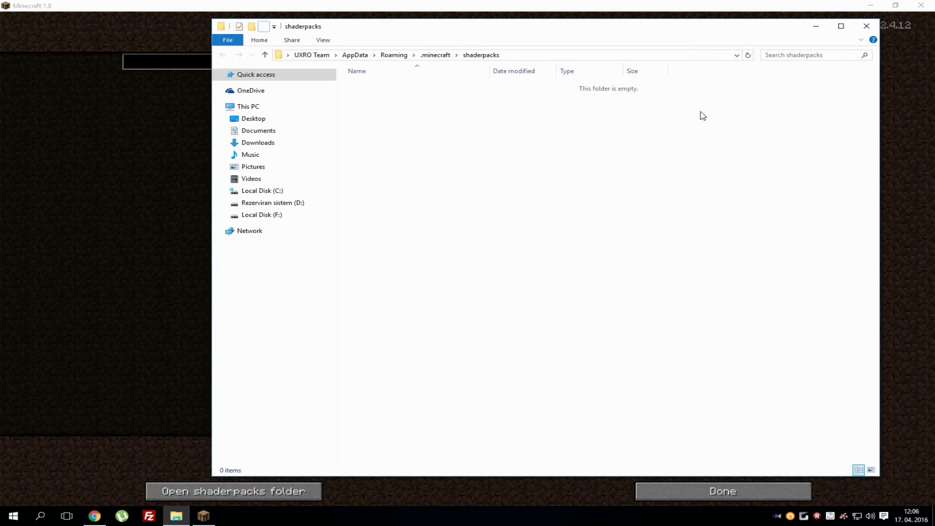
click(94, 516)
click(23, 5)
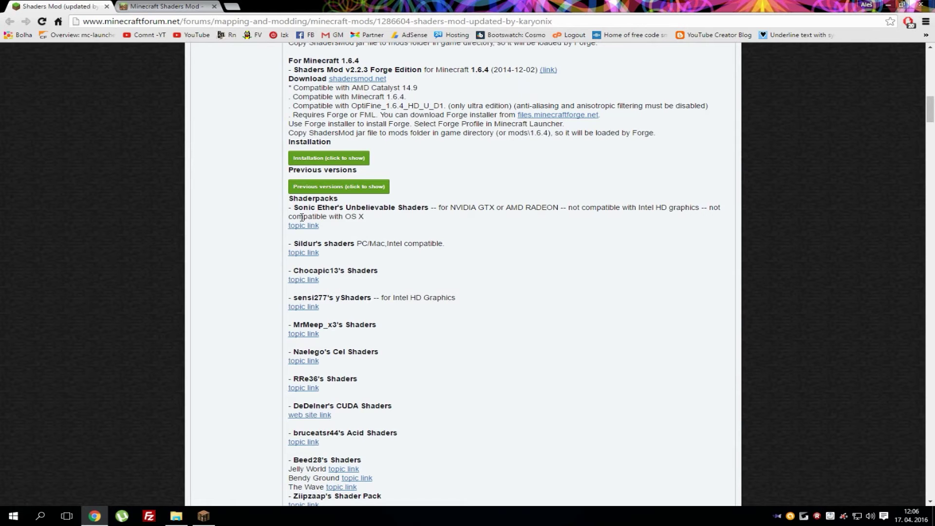
scroll(340, 256, down, 5)
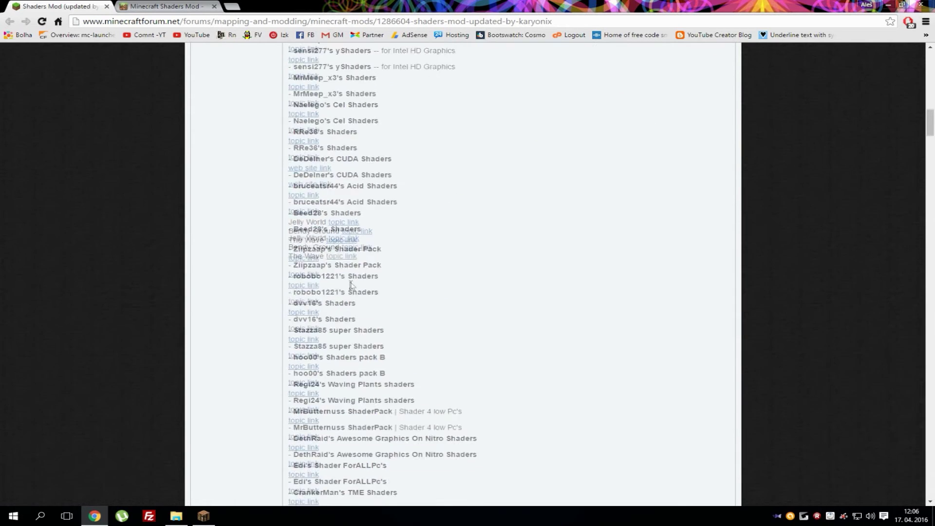
scroll(342, 332, up, 4)
Open Chocapic13's Shaders topic in a new tab and close the unwanted yShaders tab.
middle_click(307, 209)
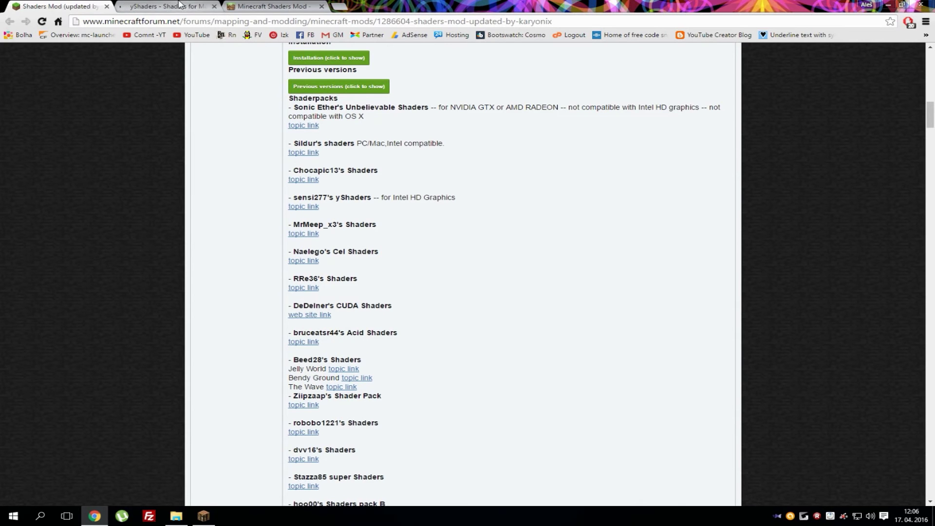
middle_click(189, 5)
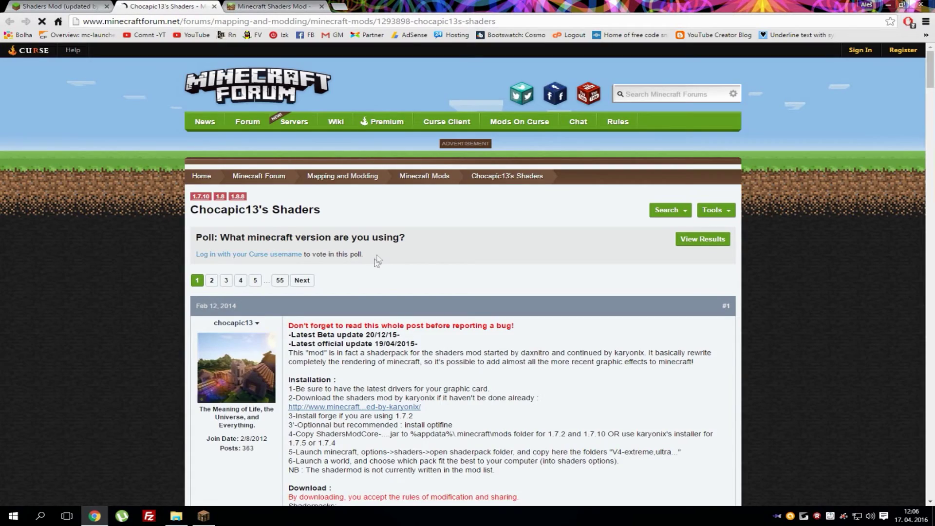
scroll(377, 261, down, 2)
scroll(374, 287, down, 2)
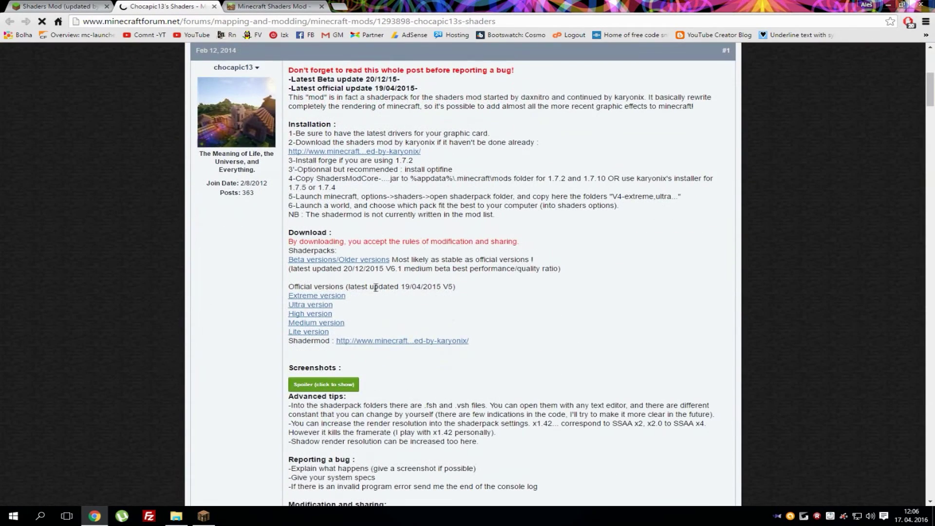
scroll(373, 299, down, 1)
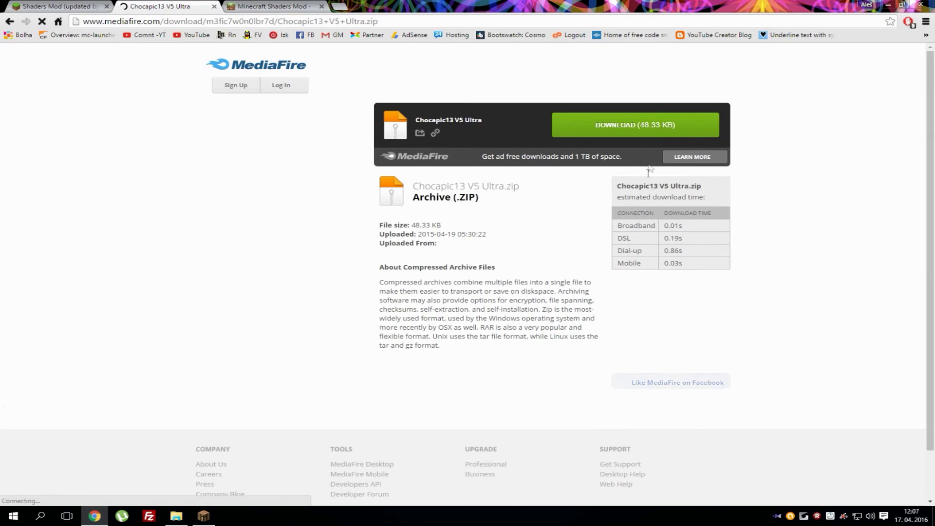
Download Chocapic13 V5 Ultra.zip, drop it into shaderpacks, and select it as Minecraft's shader.
click(646, 132)
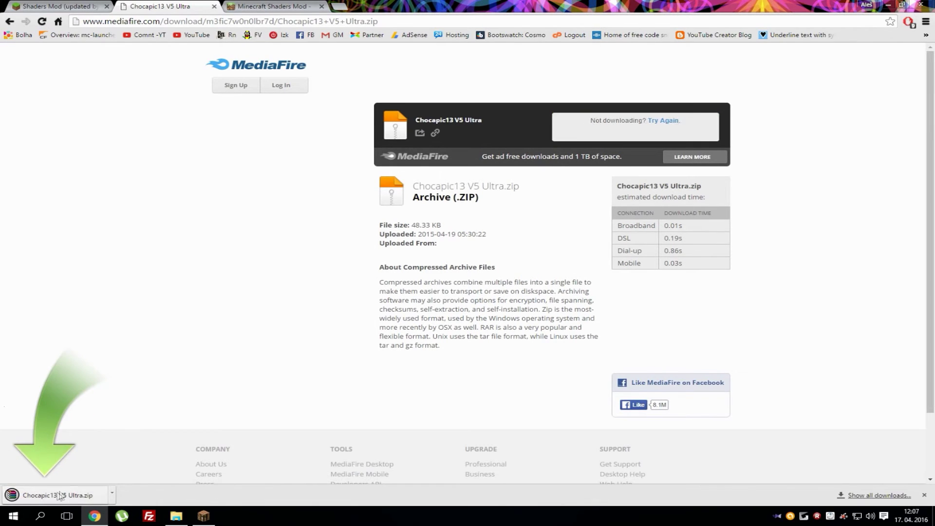
drag(59, 496, 439, 186)
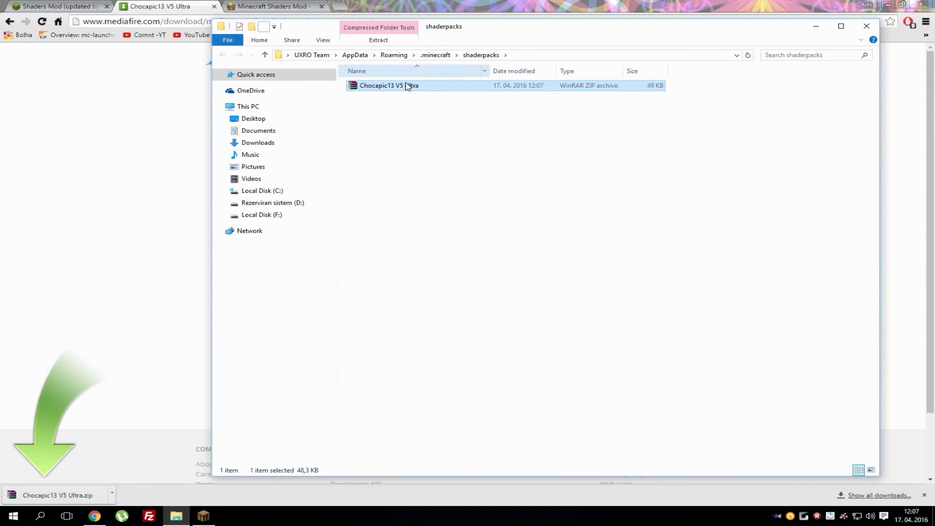
click(211, 520)
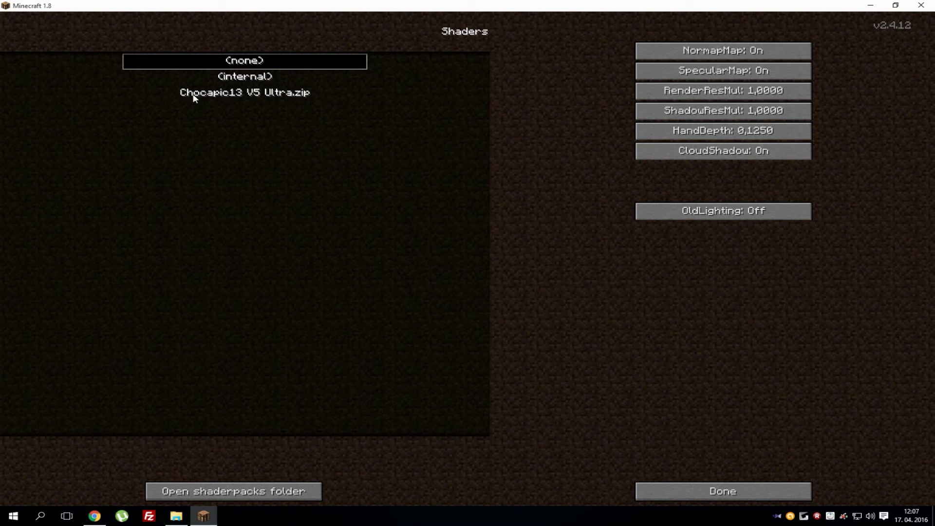
click(260, 95)
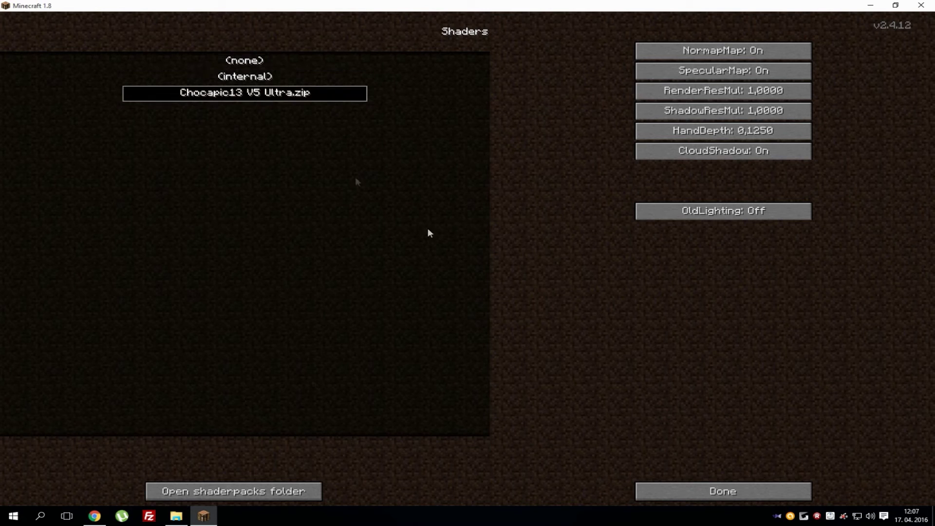
click(726, 491)
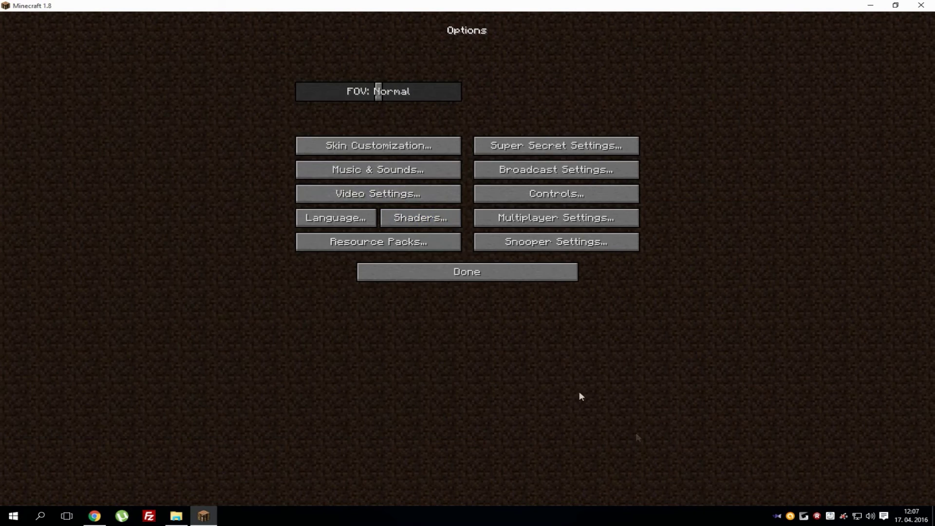
click(480, 277)
click(482, 192)
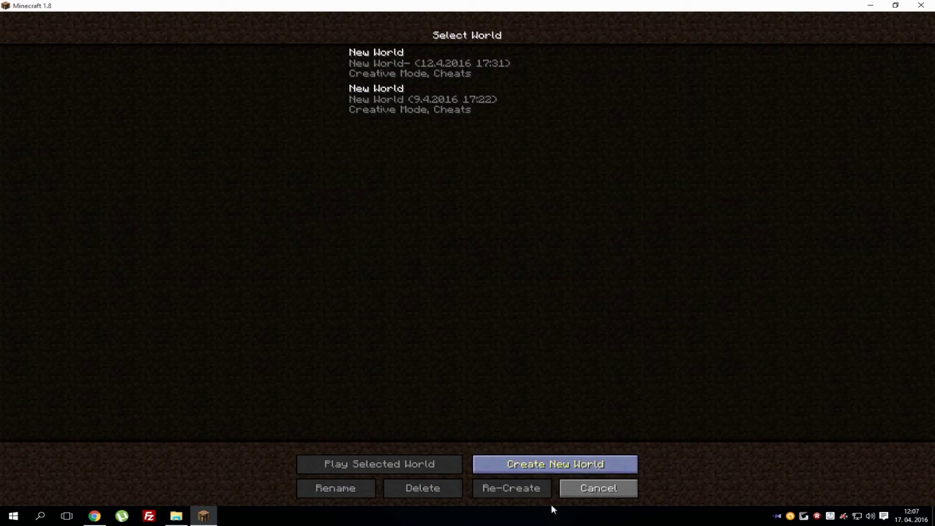
Make a new world in Creative game mode and load it with Chocapic13 rendering.
click(531, 464)
click(483, 141)
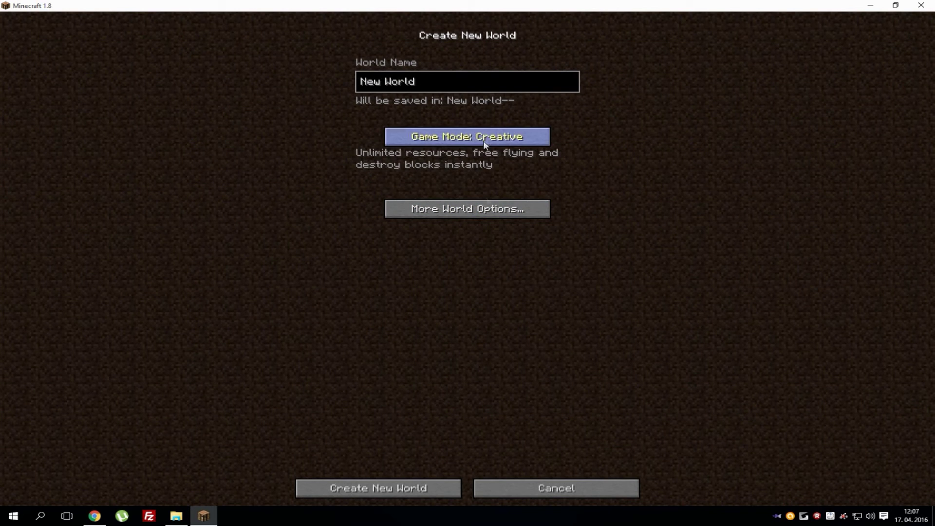
click(409, 488)
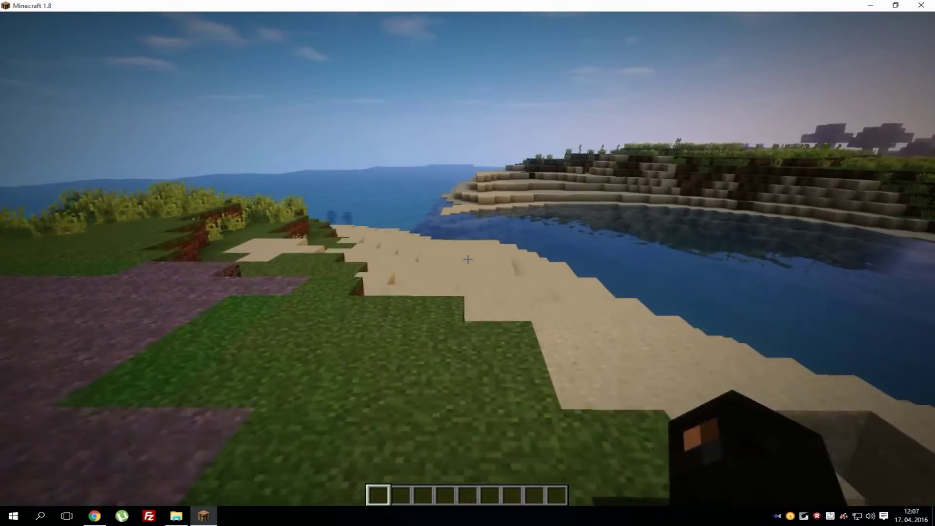
Show the F3 debug overlay and walk along the beach toward the sea.
key(F3)
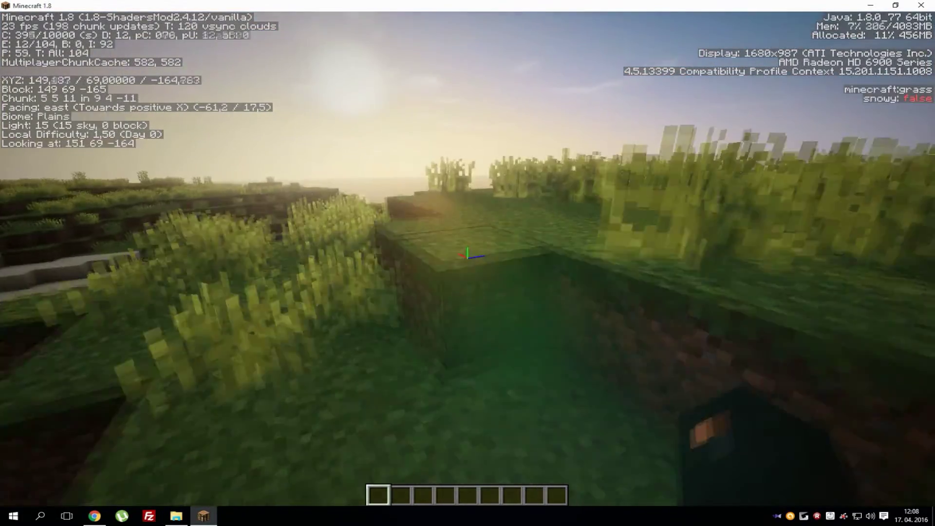
key(Escape)
key(Escape)
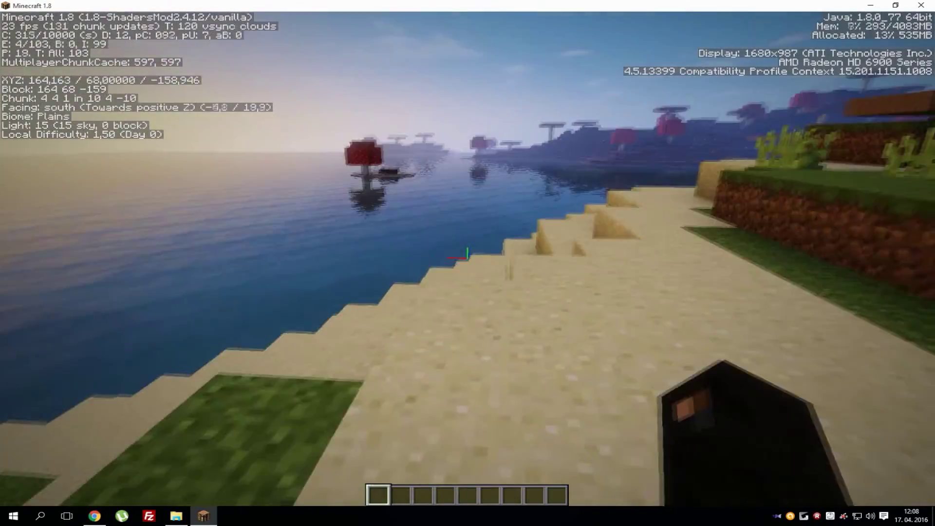
key(w)
key(w)
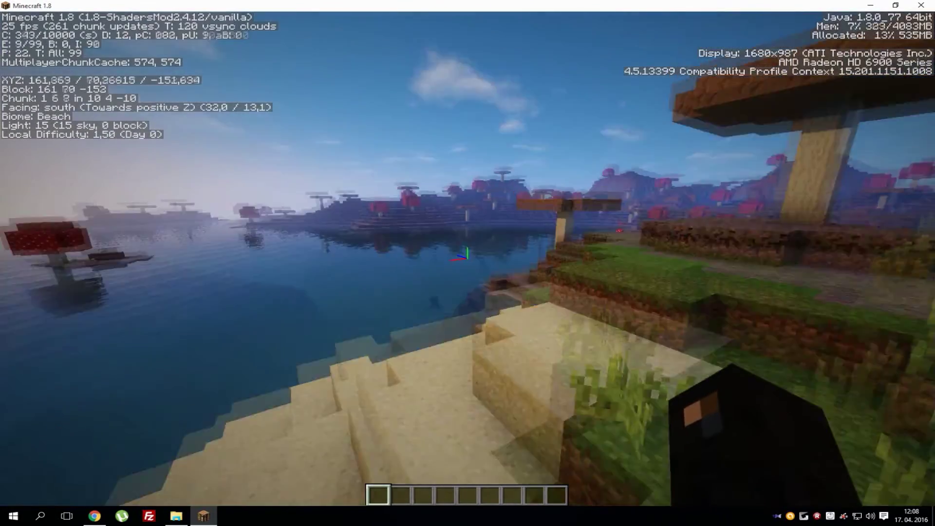
Fly south over the water onto the mushroom island and open the game options.
key(w)
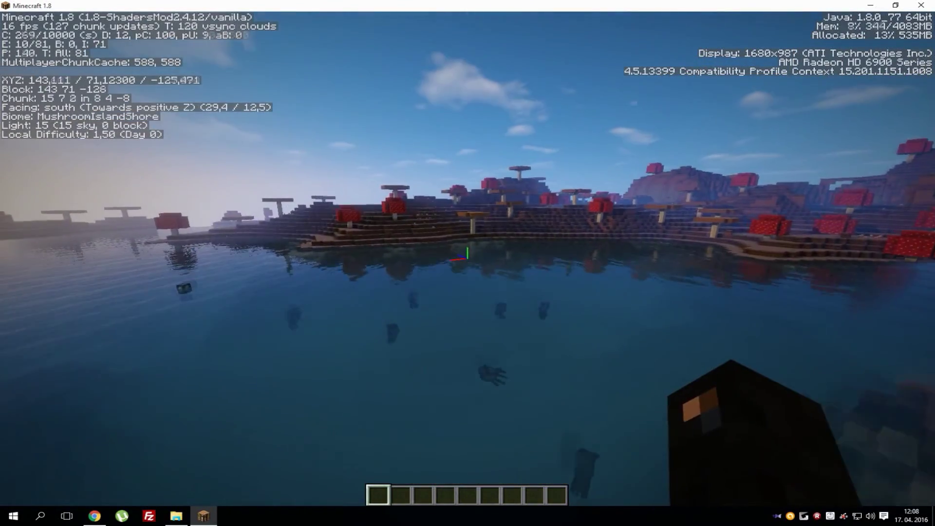
key(w)
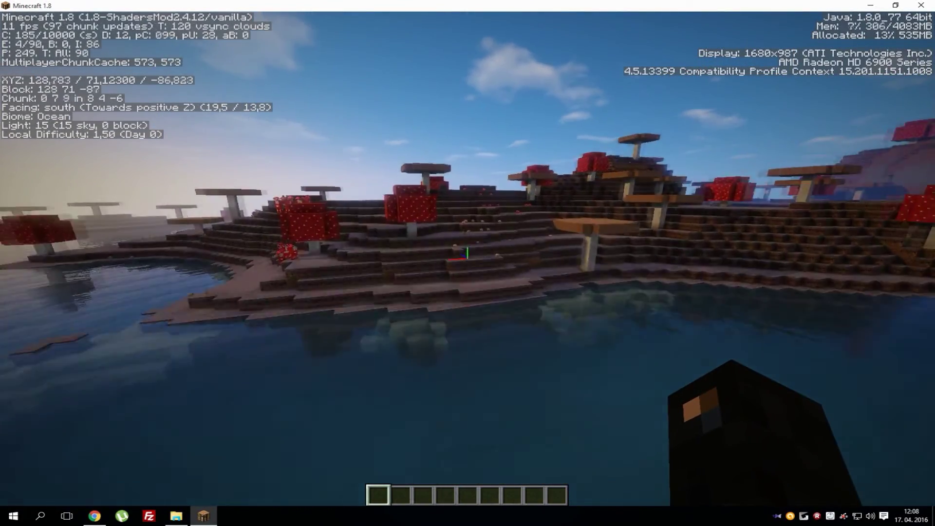
key(w)
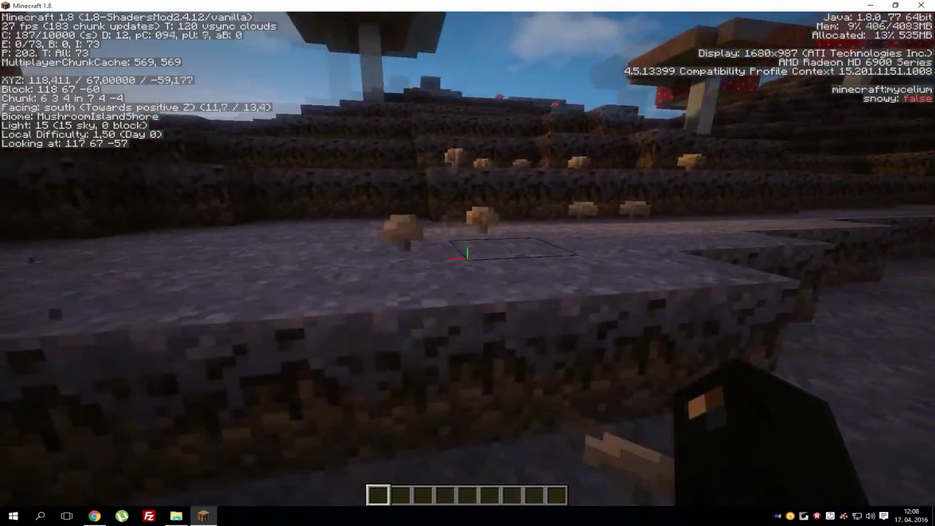
key(Escape)
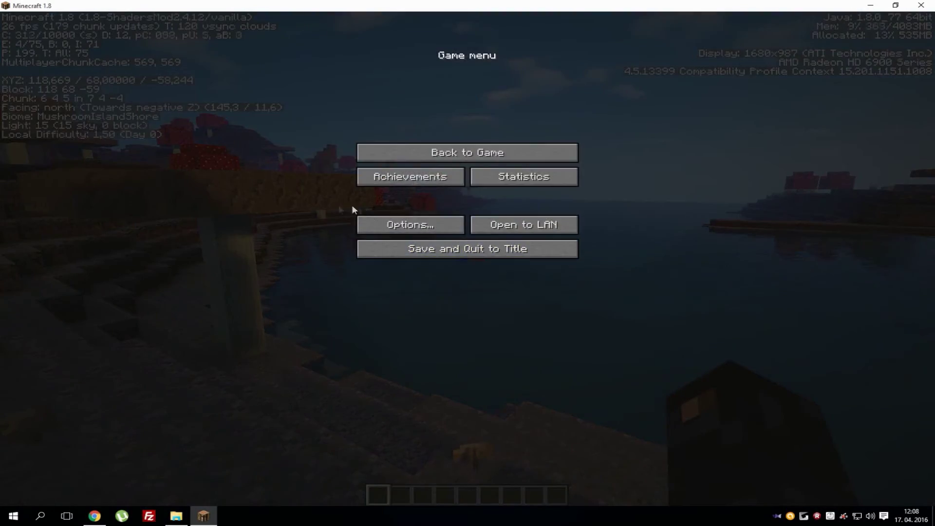
click(411, 225)
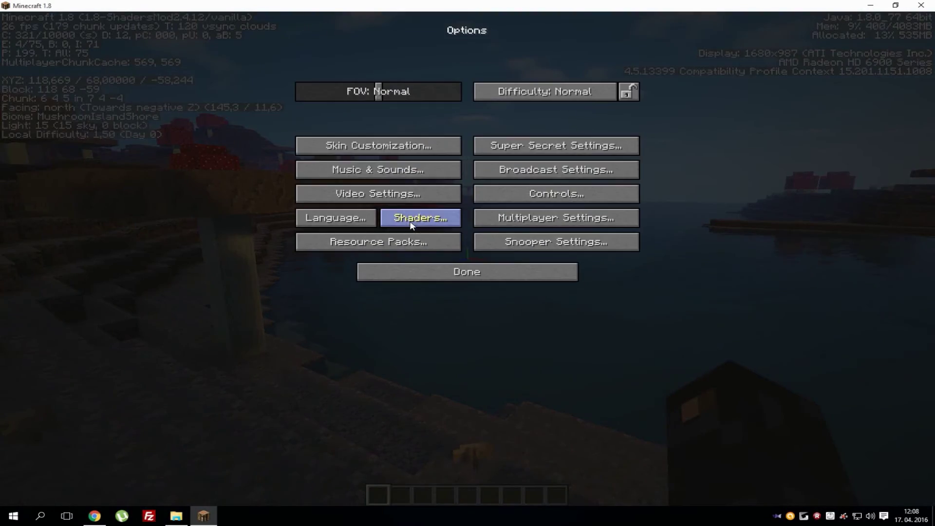
Set Render Distance to 6 chunks, Max Framerate to Unlimited and VSync off in Video Settings.
click(378, 193)
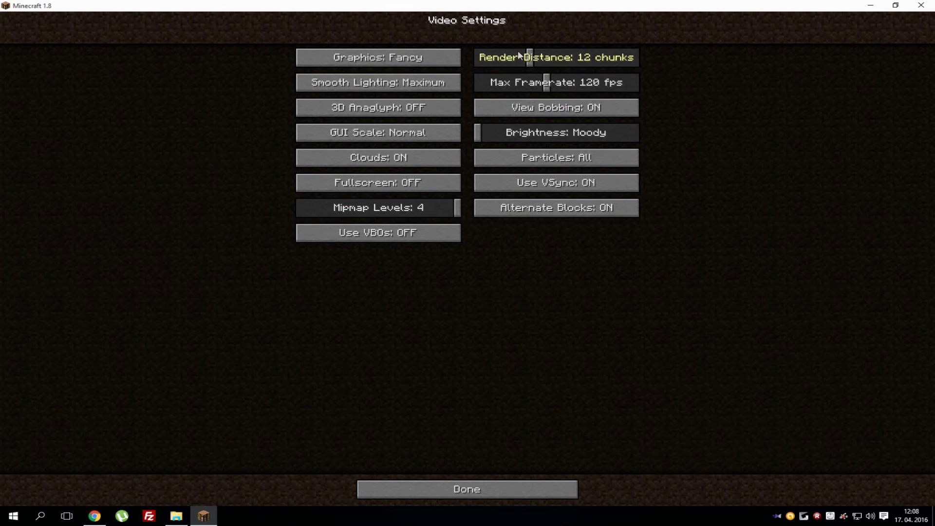
click(500, 57)
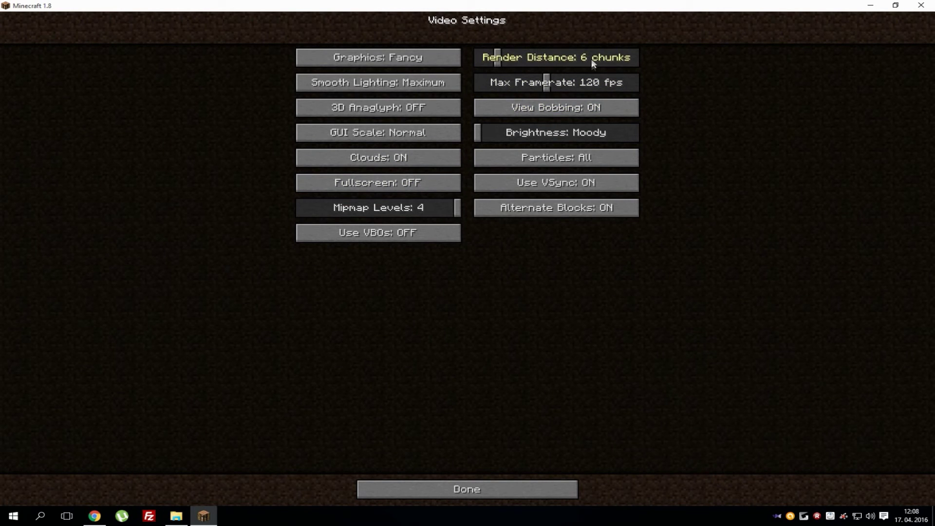
drag(546, 83, 761, 77)
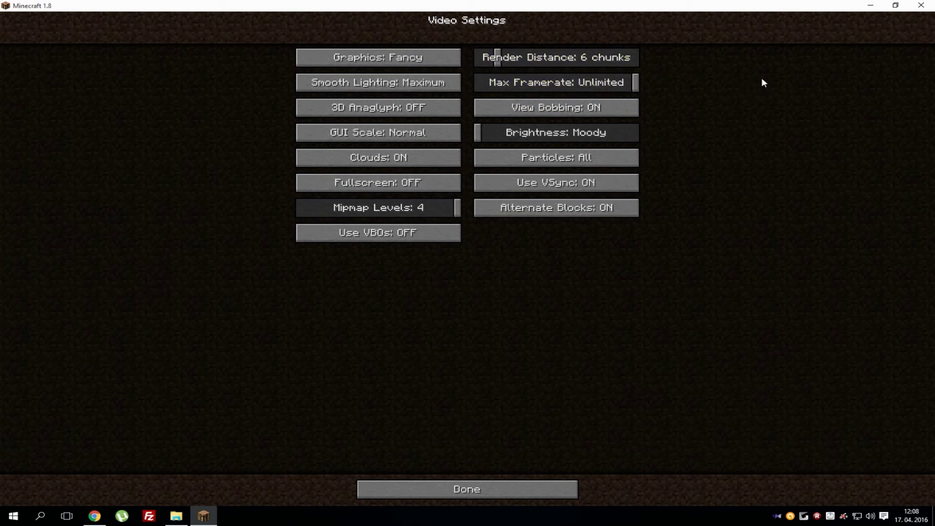
click(538, 186)
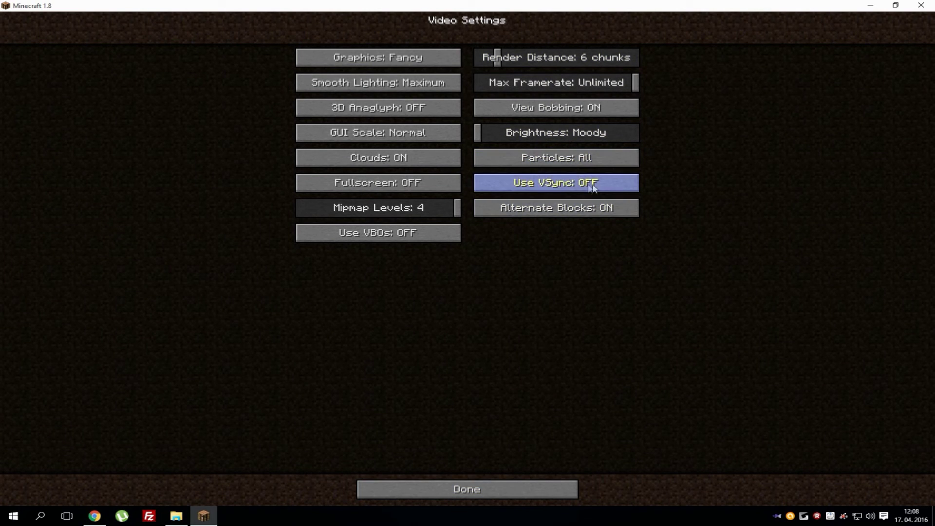
click(467, 489)
key(Escape)
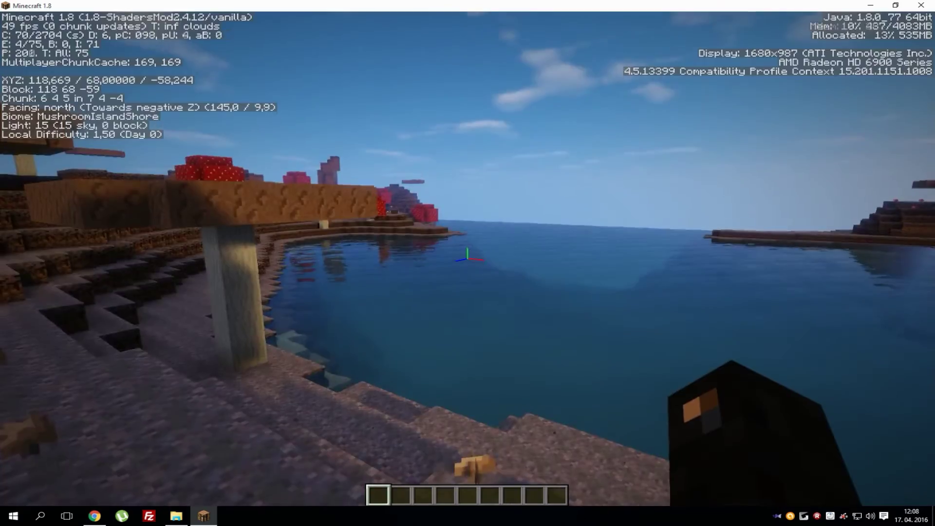
key(w)
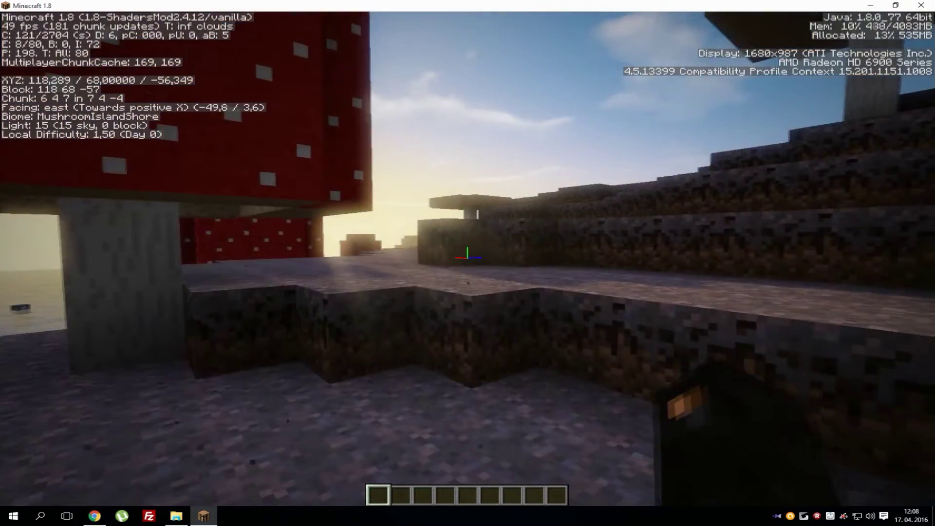
key(w)
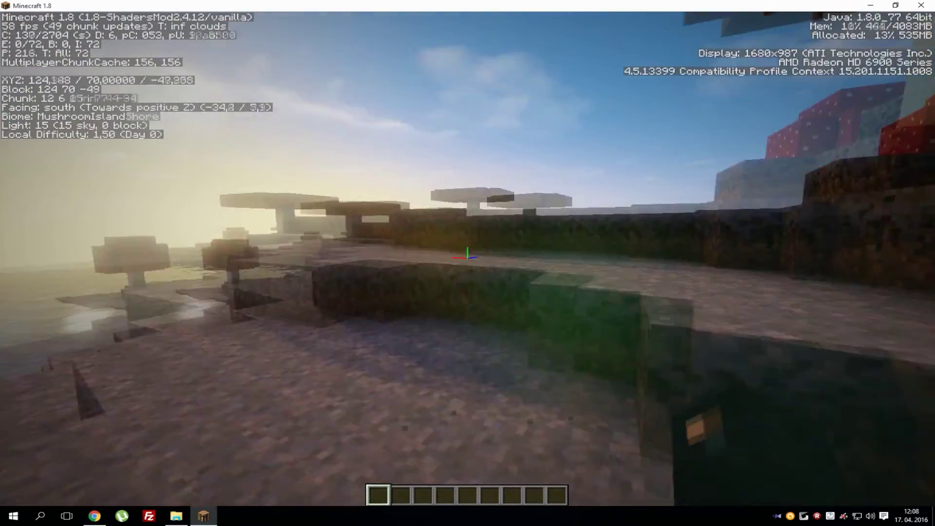
key(w)
key(space)
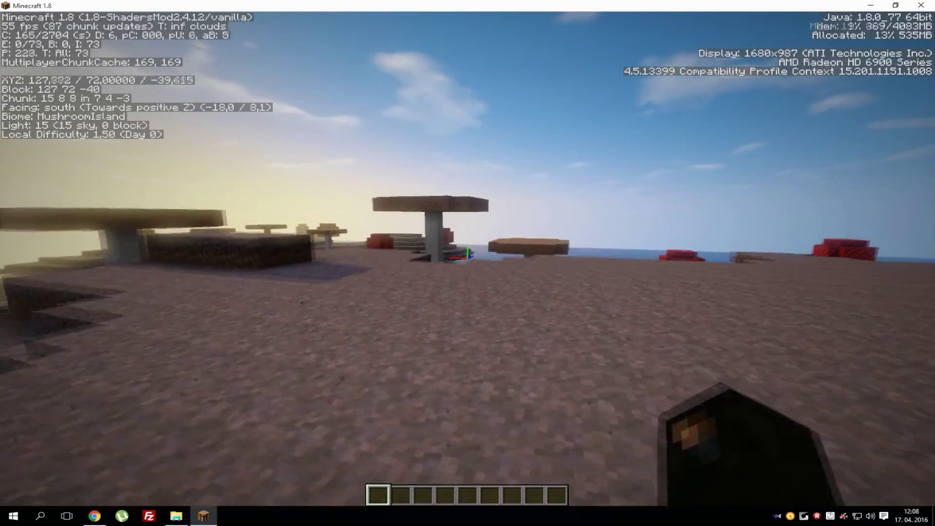
key(w)
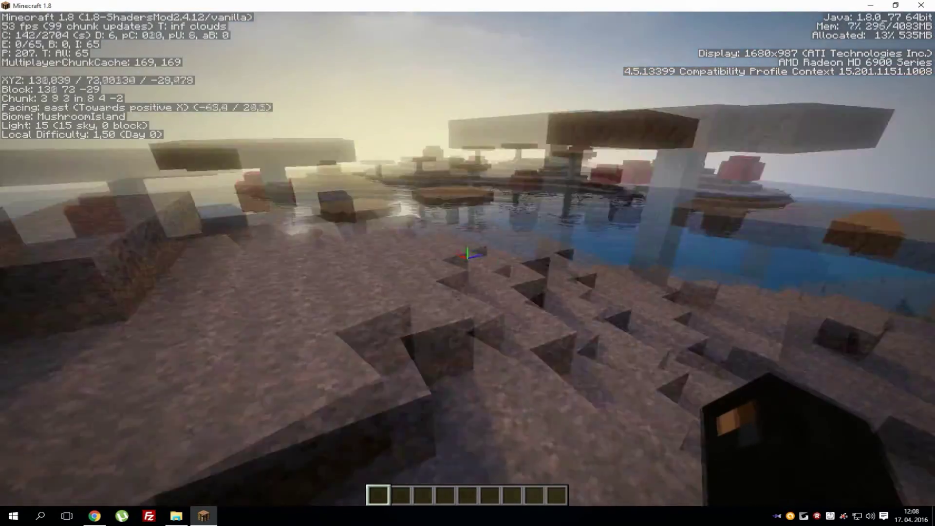
key(w)
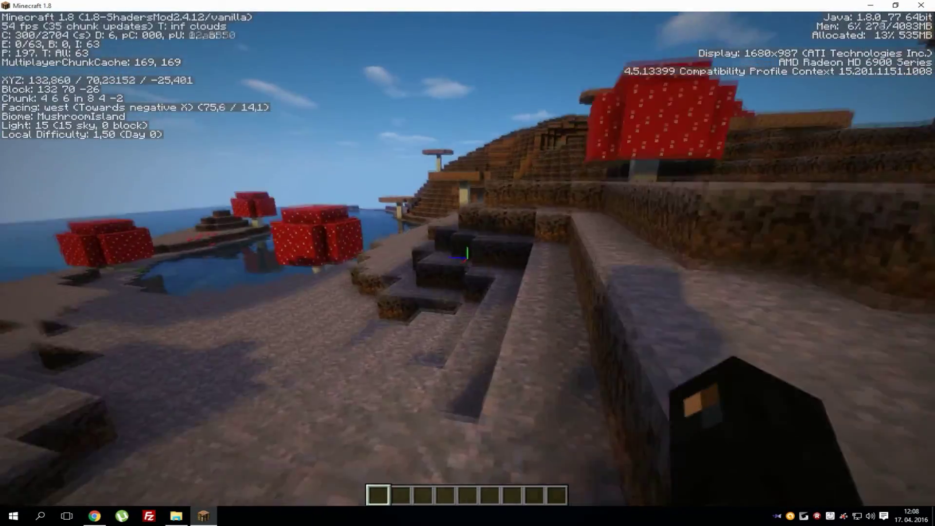
key(w)
key(space)
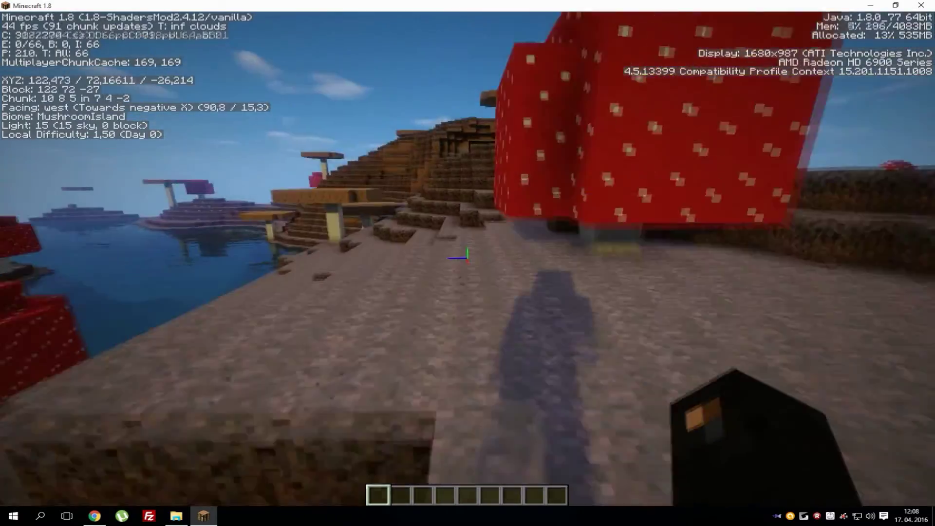
key(w)
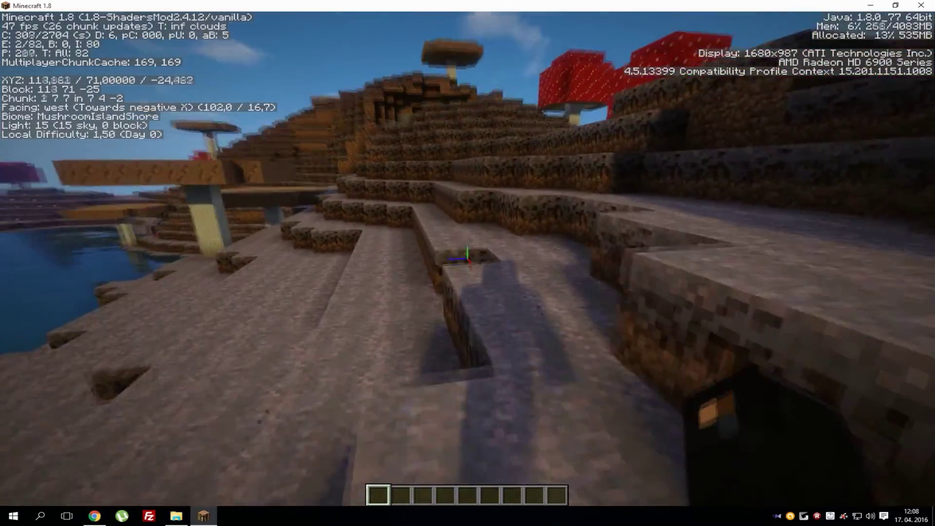
key(w)
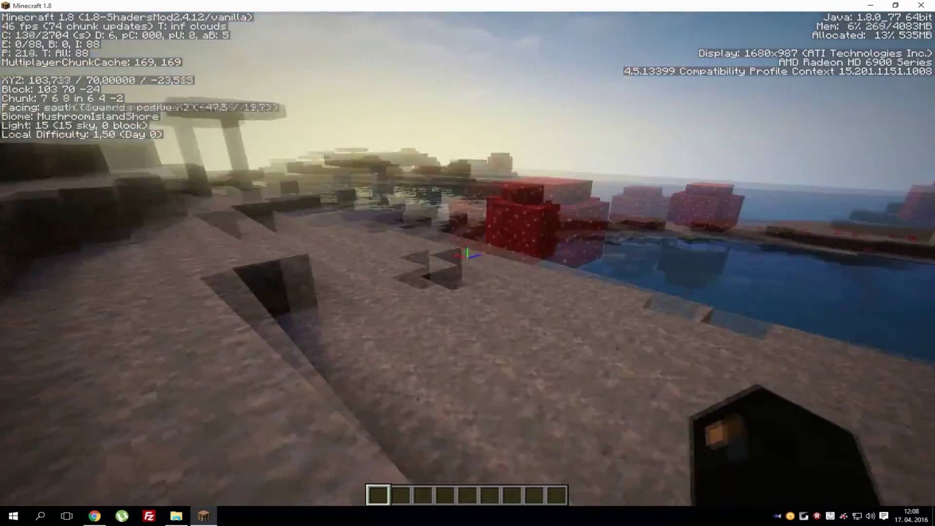
key(w)
key(w)
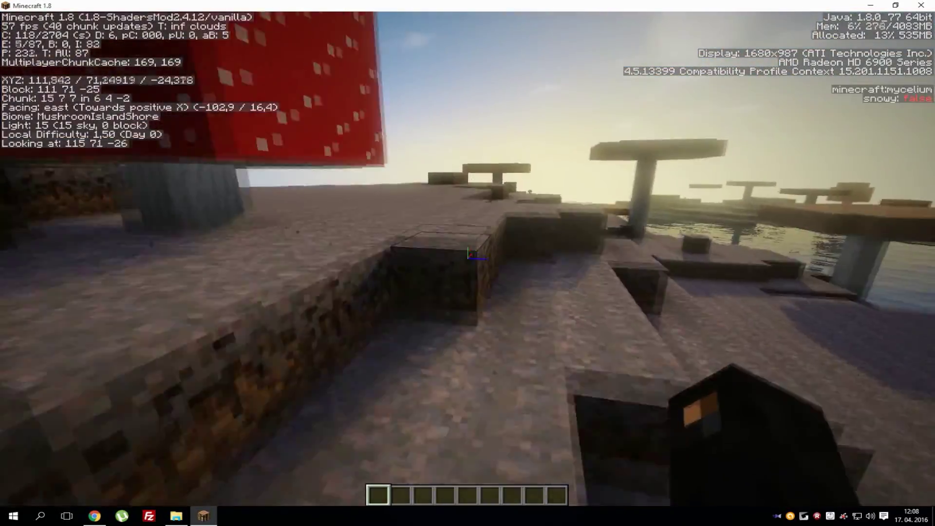
key(w)
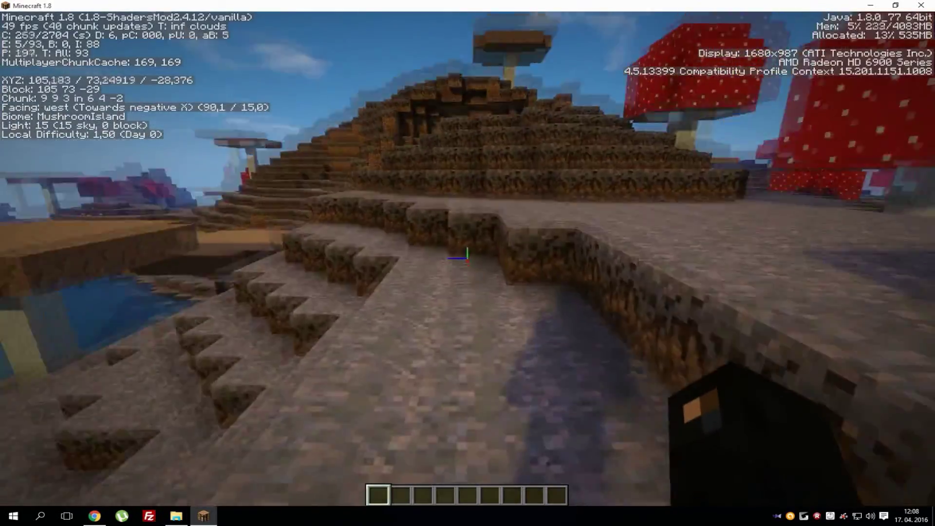
key(w)
key(space)
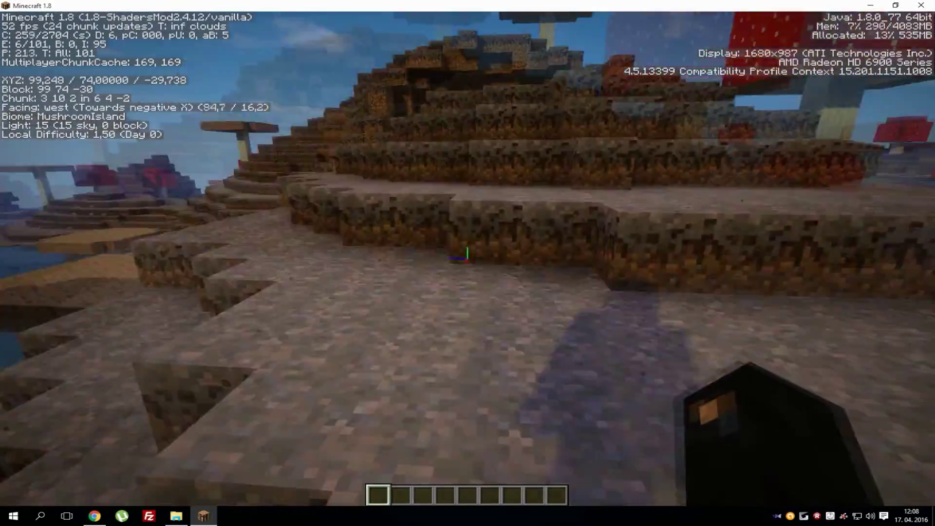
key(w)
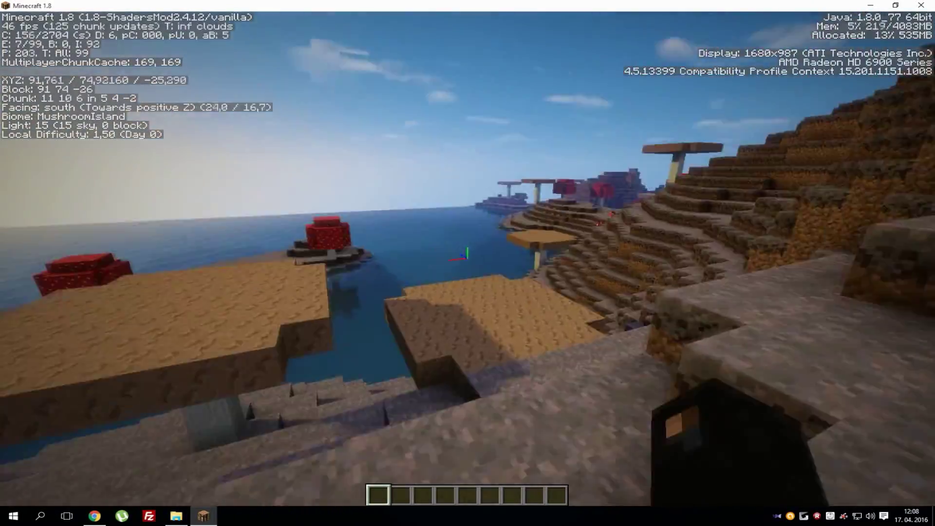
key(w)
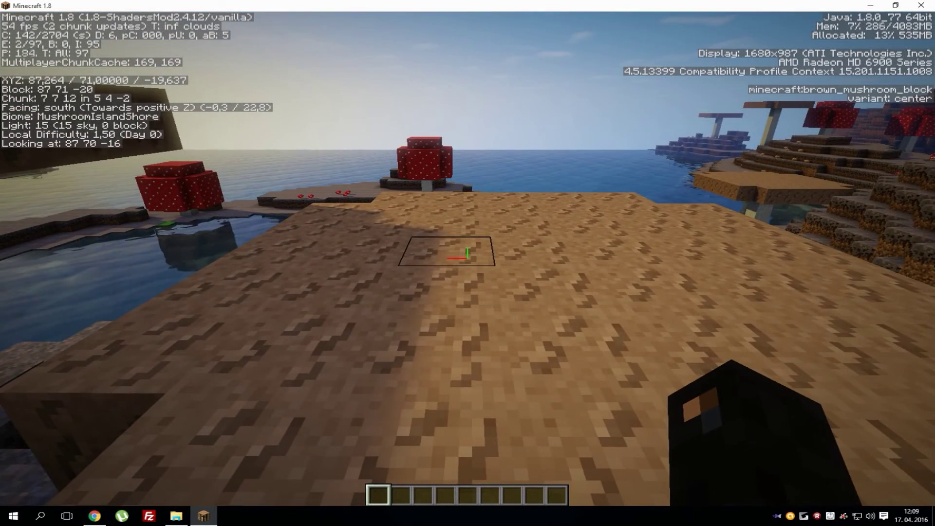
key(w)
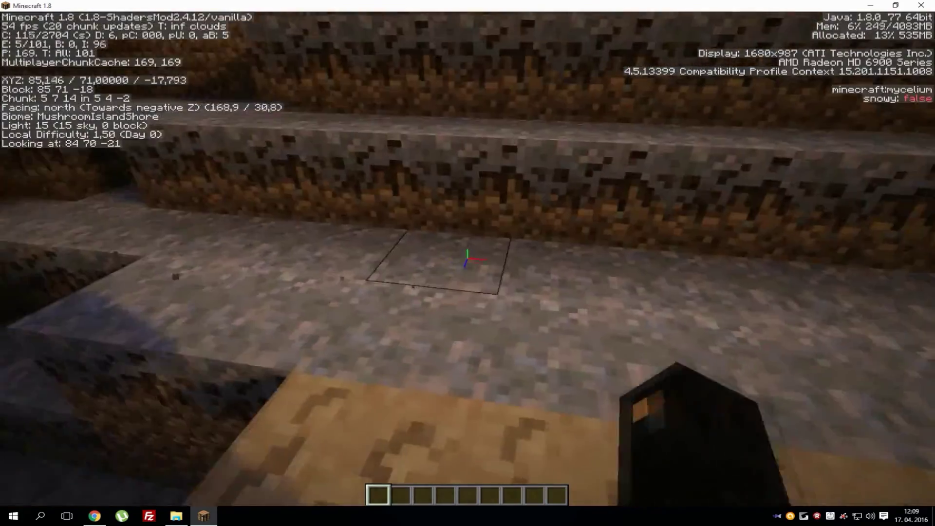
key(w)
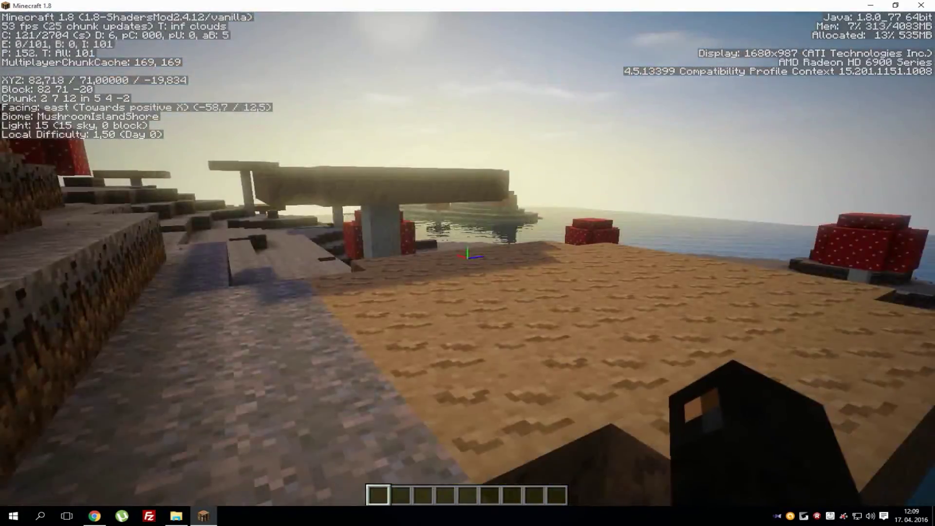
key(w)
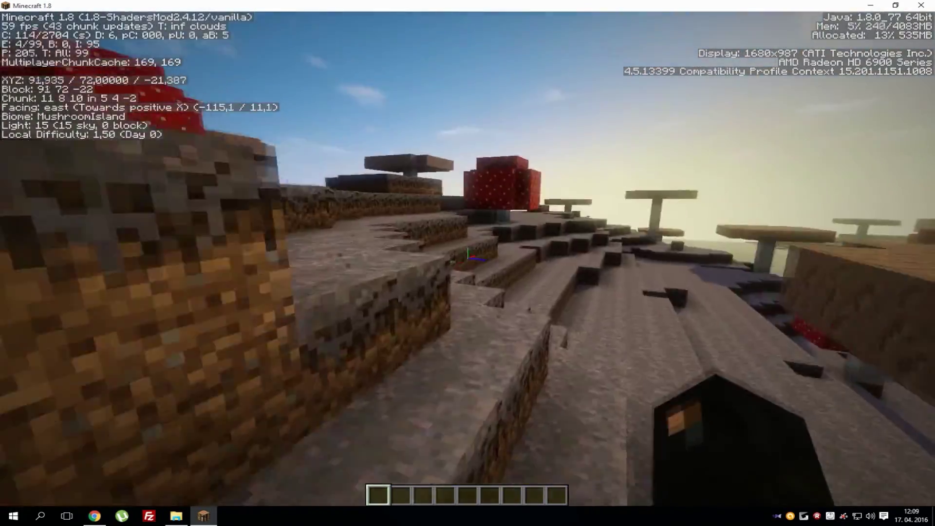
key(w)
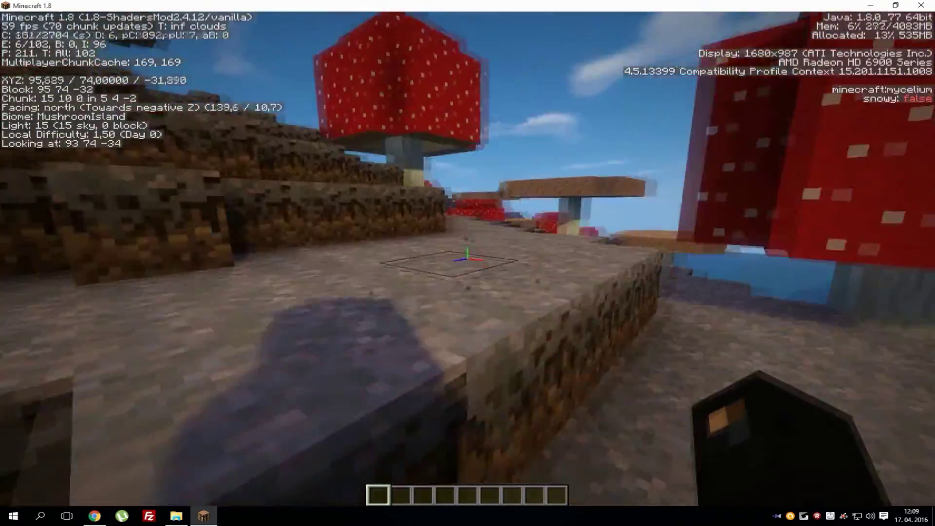
key(w)
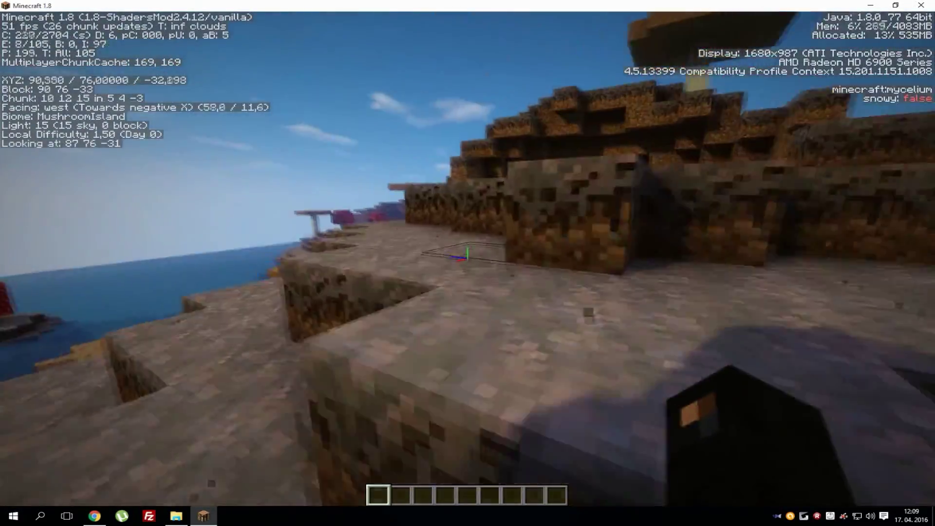
key(w)
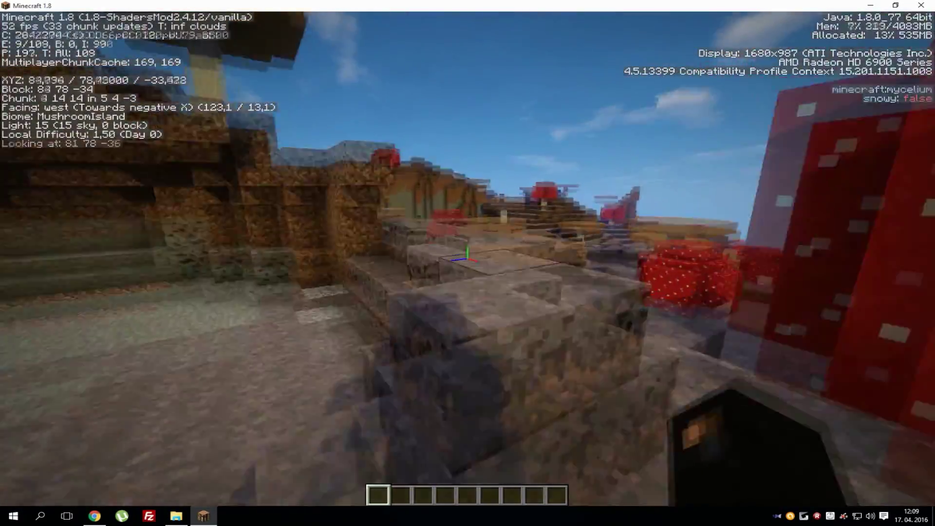
key(w)
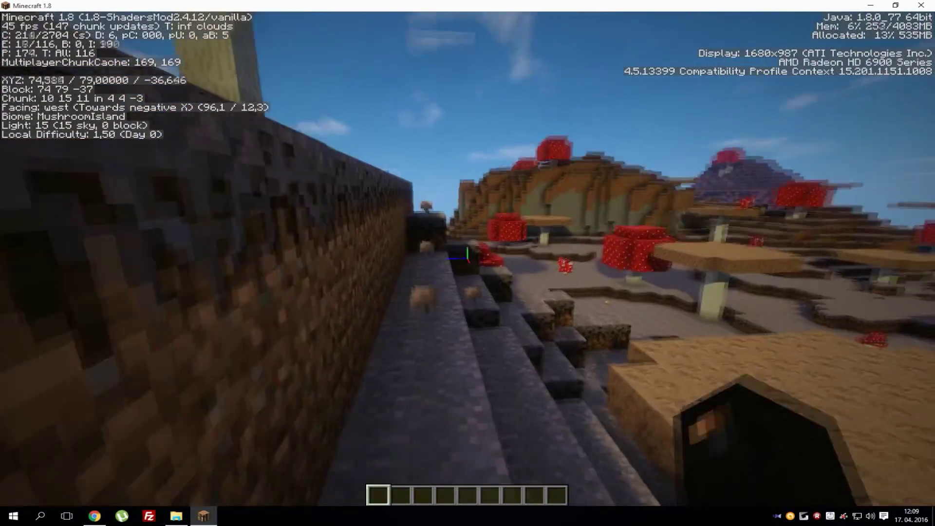
key(w)
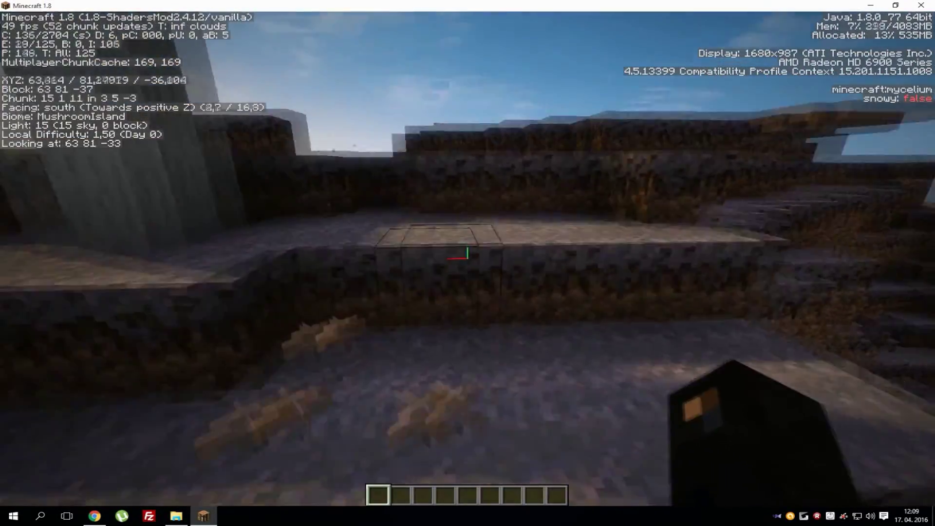
key(w)
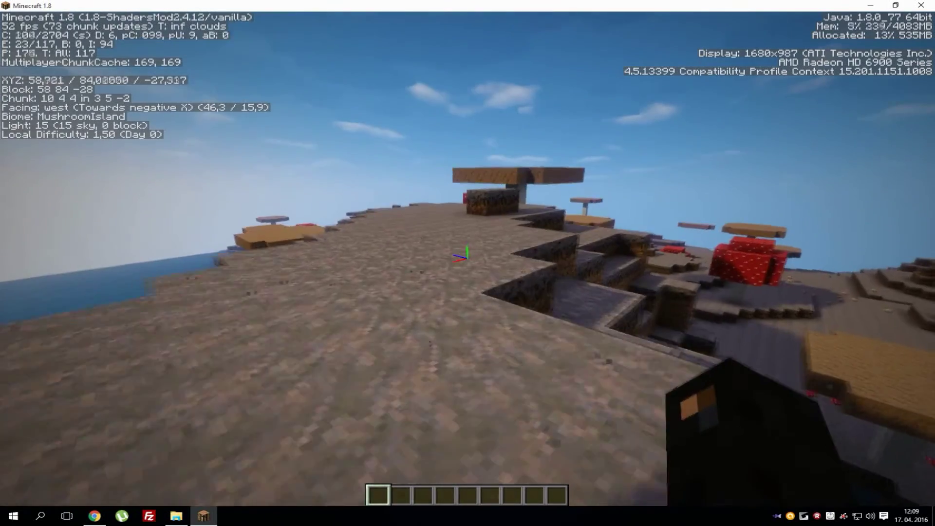
key(w)
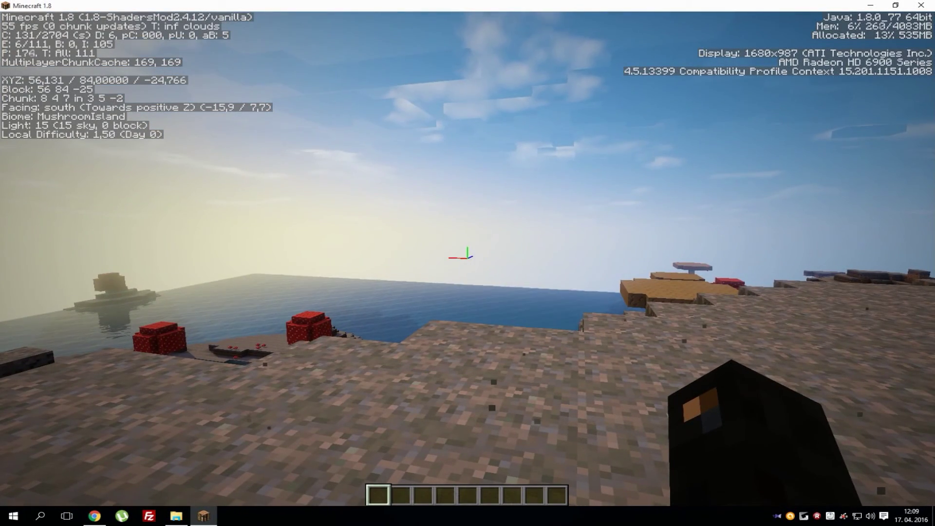